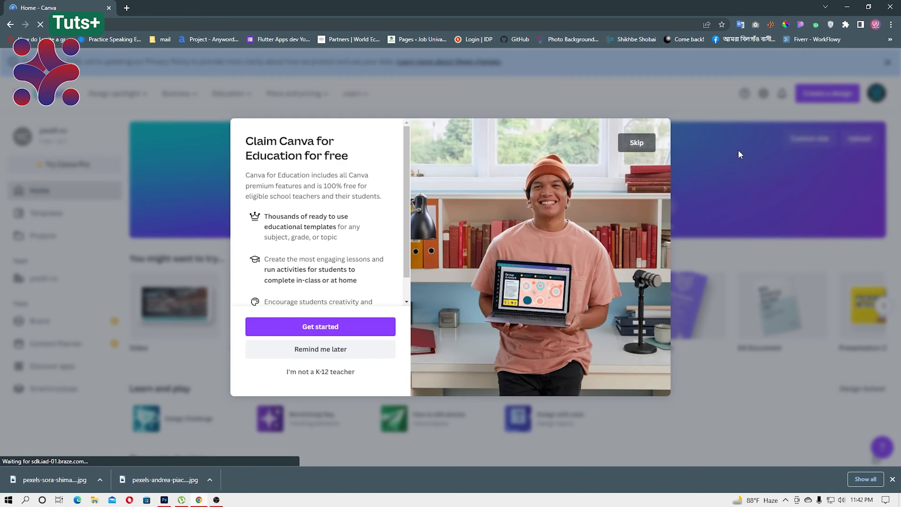
Postpone the Canva for Education offer and create a new custom-size design of 1080 × 1080 px.
{"action": "left_click", "coordinate": [324, 352]}
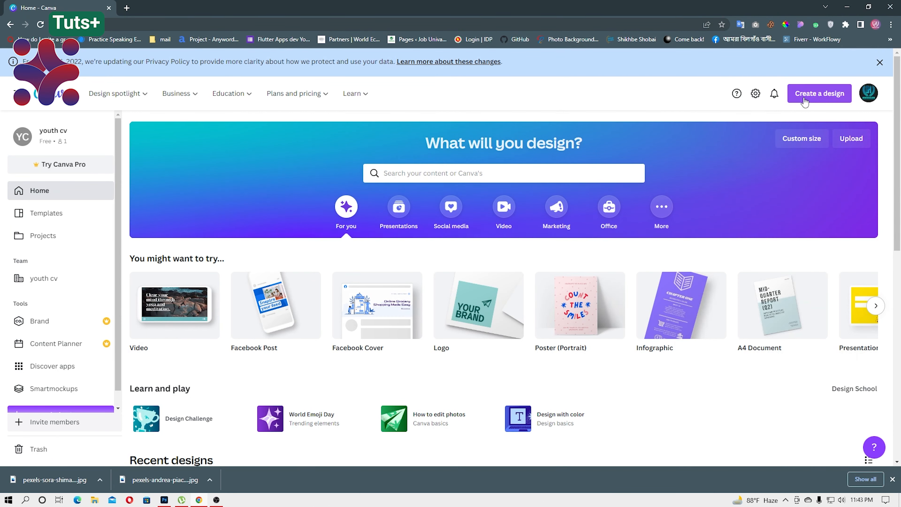
{"action": "left_click", "coordinate": [819, 93]}
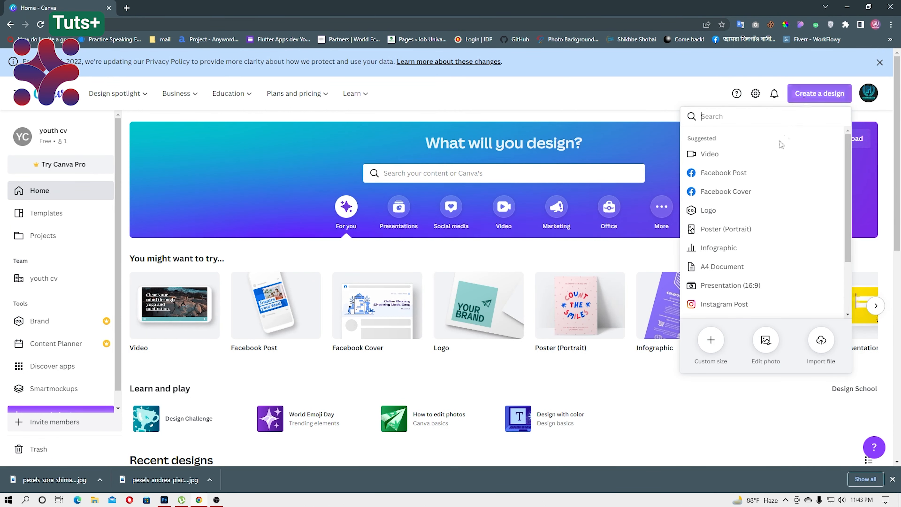
{"action": "left_click", "coordinate": [710, 339]}
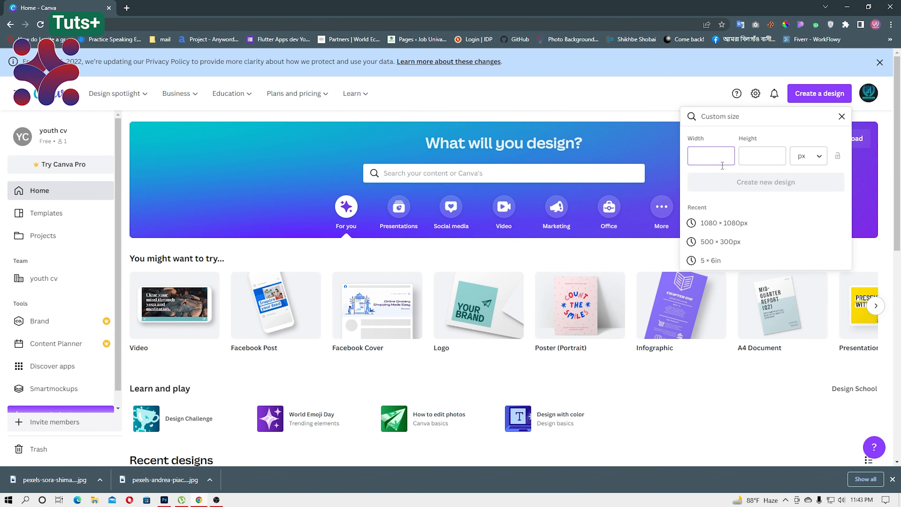
{"action": "type", "text": "1080"}
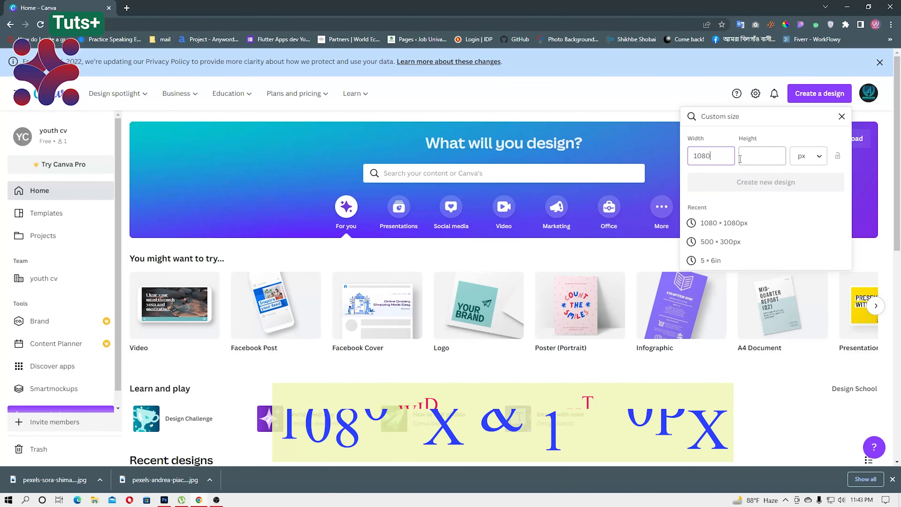
{"action": "left_click", "coordinate": [756, 153]}
{"action": "type", "text": "1080"}
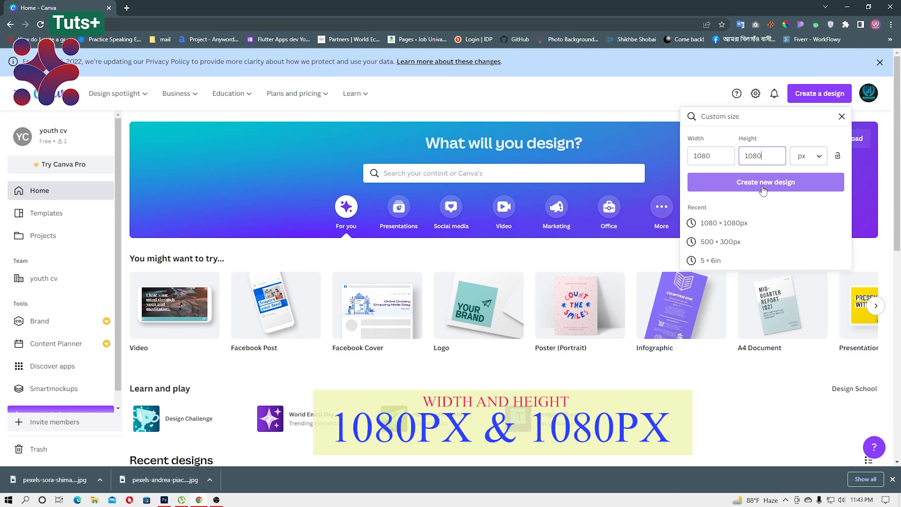
{"action": "left_click", "coordinate": [753, 183]}
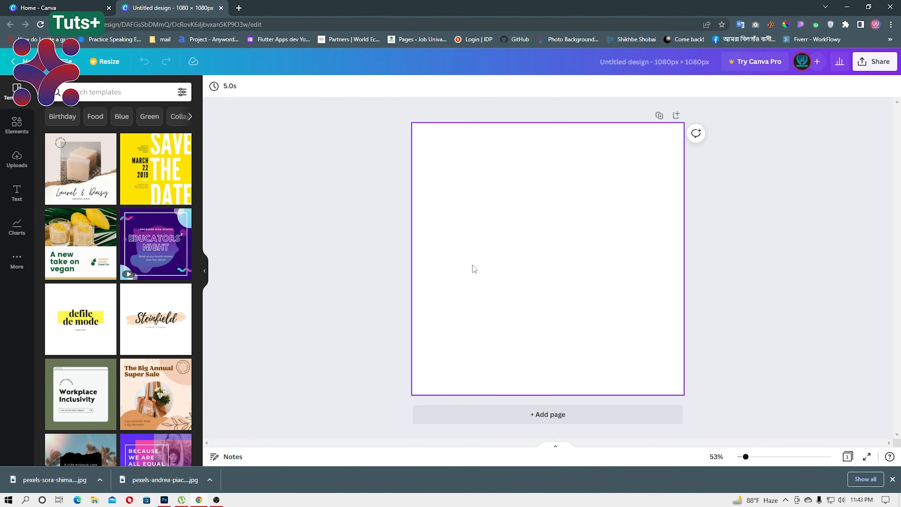
Set the blank page's background to the dark blue default colour.
{"action": "left_click", "coordinate": [552, 244]}
{"action": "left_click", "coordinate": [213, 86]}
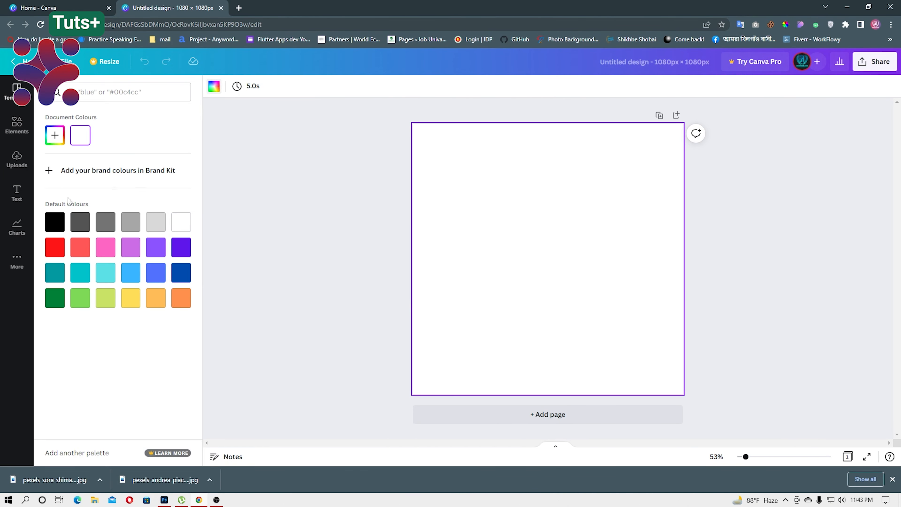
{"action": "left_click", "coordinate": [181, 272]}
{"action": "left_click", "coordinate": [314, 236]}
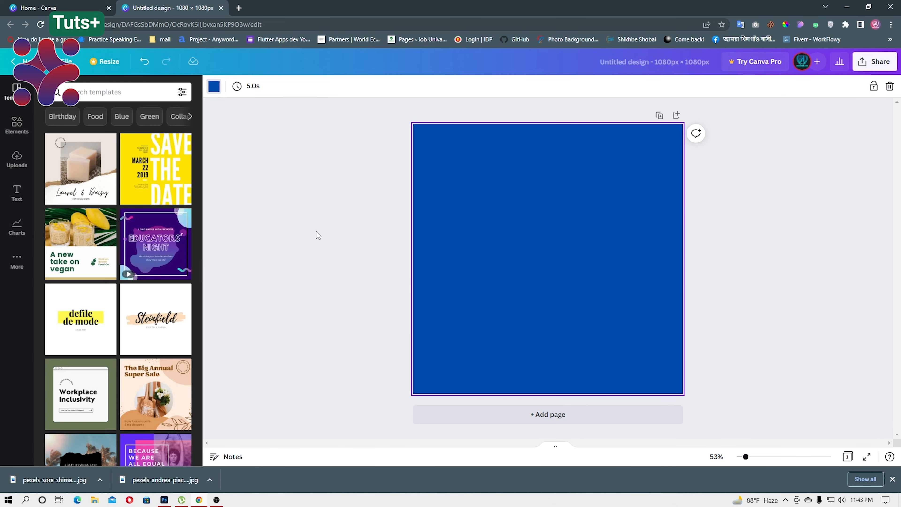
{"action": "left_click", "coordinate": [811, 243]}
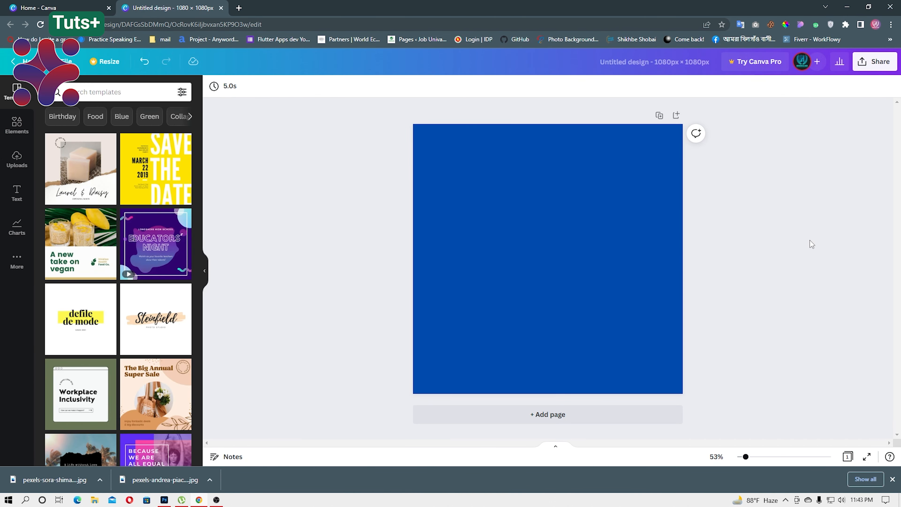
Add a circle, enlarge it to nearly the page's width and place it over the lower-right corner, partly beyond the page edges.
{"action": "left_click", "coordinate": [23, 130]}
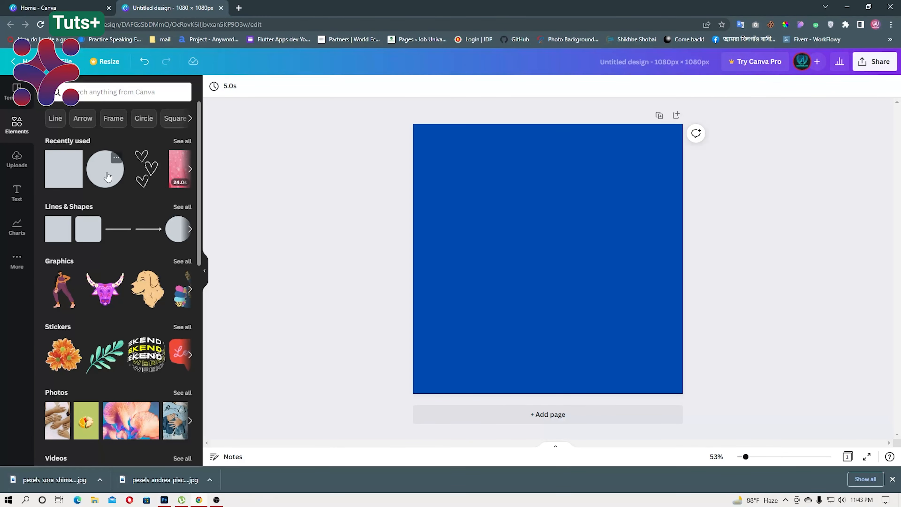
{"action": "left_click", "coordinate": [108, 176]}
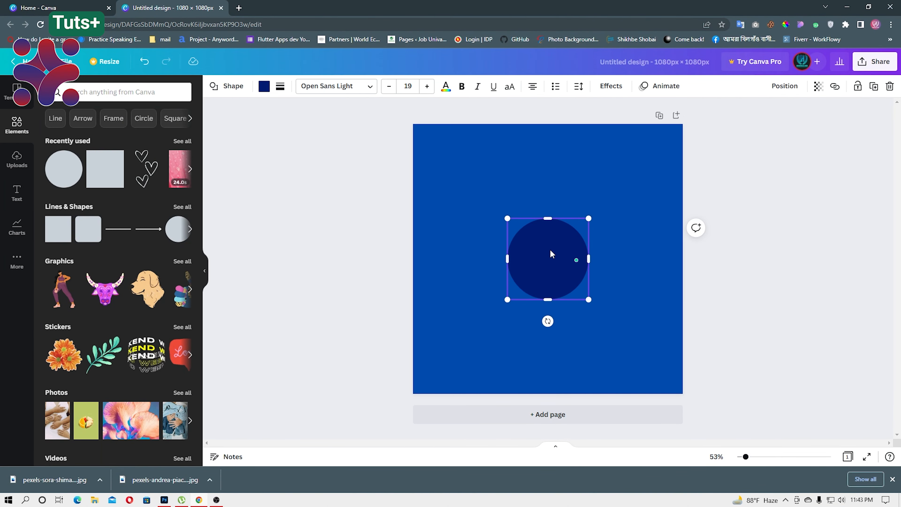
{"action": "left_click", "coordinate": [619, 242]}
{"action": "left_click_drag", "start_coordinate": [550, 250], "coordinate": [479, 172]}
{"action": "left_click_drag", "start_coordinate": [617, 294], "coordinate": [660, 344]}
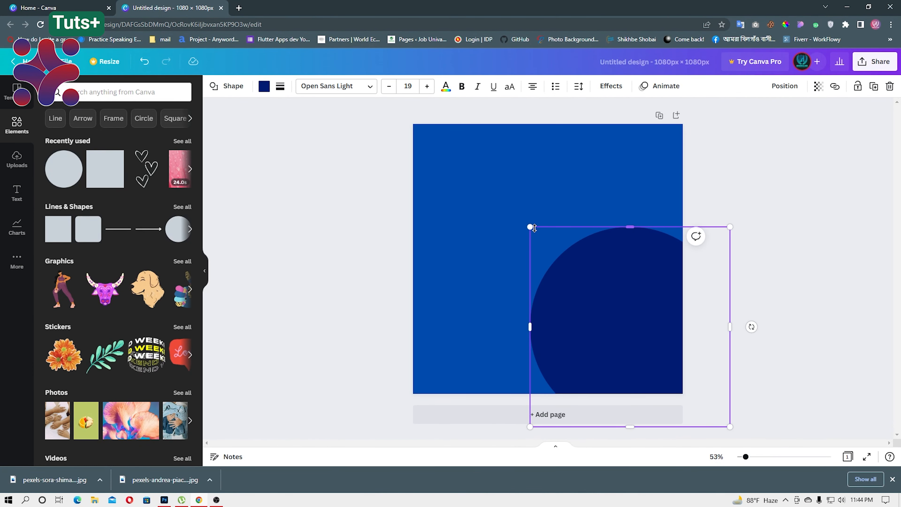
{"action": "left_click_drag", "start_coordinate": [529, 225], "coordinate": [482, 179]}
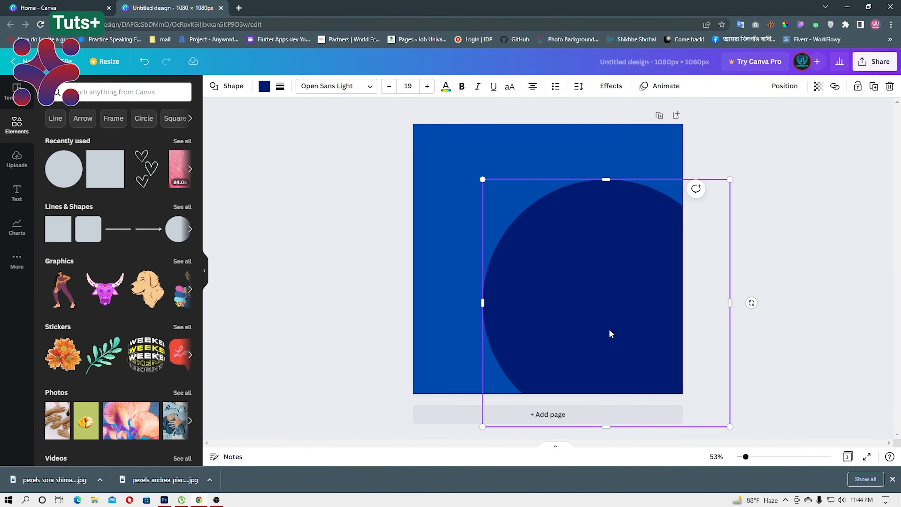
{"action": "left_click_drag", "start_coordinate": [600, 330], "coordinate": [636, 333]}
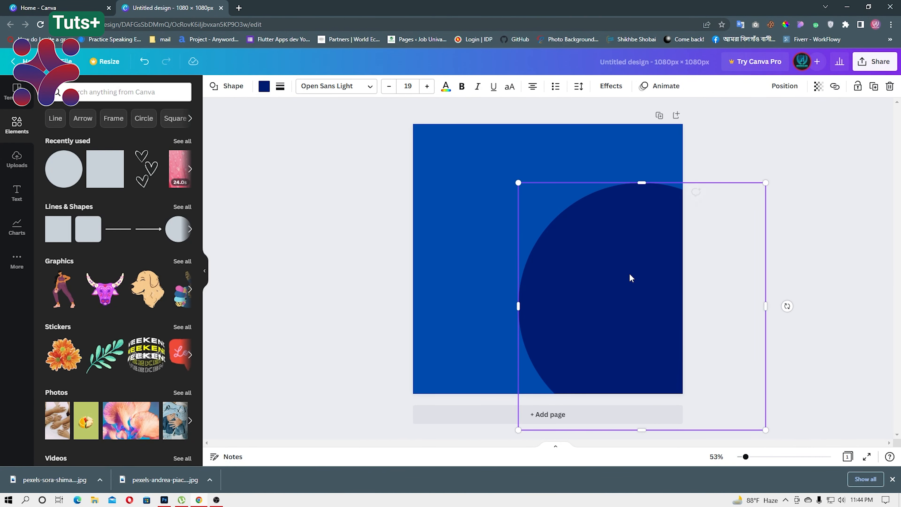
{"action": "left_click_drag", "start_coordinate": [626, 257], "coordinate": [591, 238]}
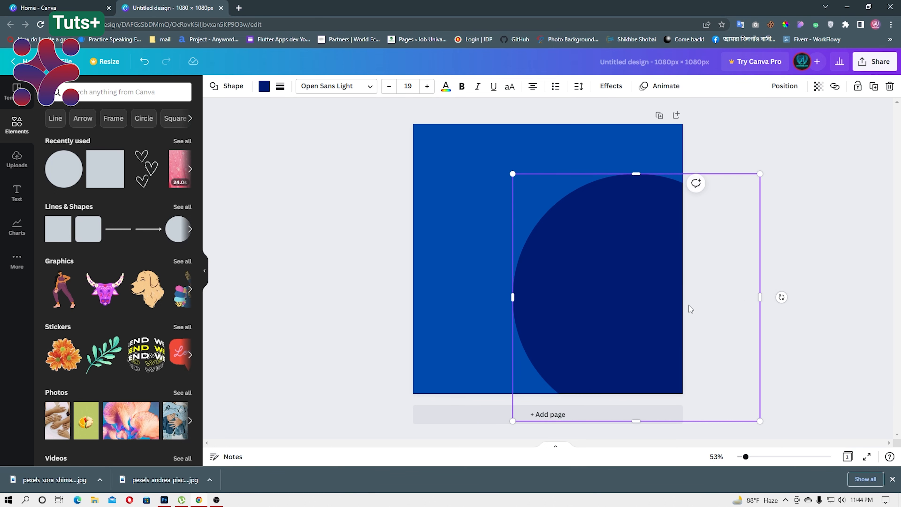
Change the large circle's fill colour to white.
{"action": "left_click", "coordinate": [264, 86]}
{"action": "left_click", "coordinate": [156, 135]}
{"action": "left_click", "coordinate": [289, 201]}
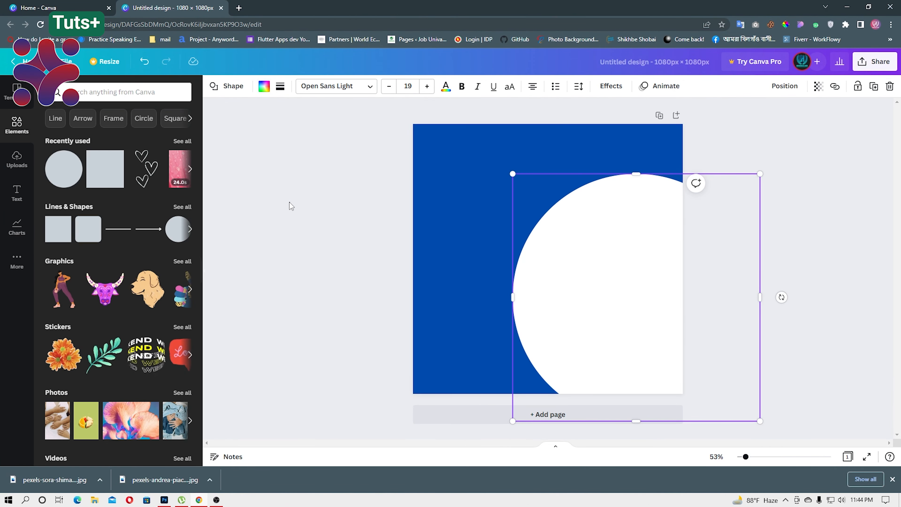
{"action": "left_click", "coordinate": [289, 202]}
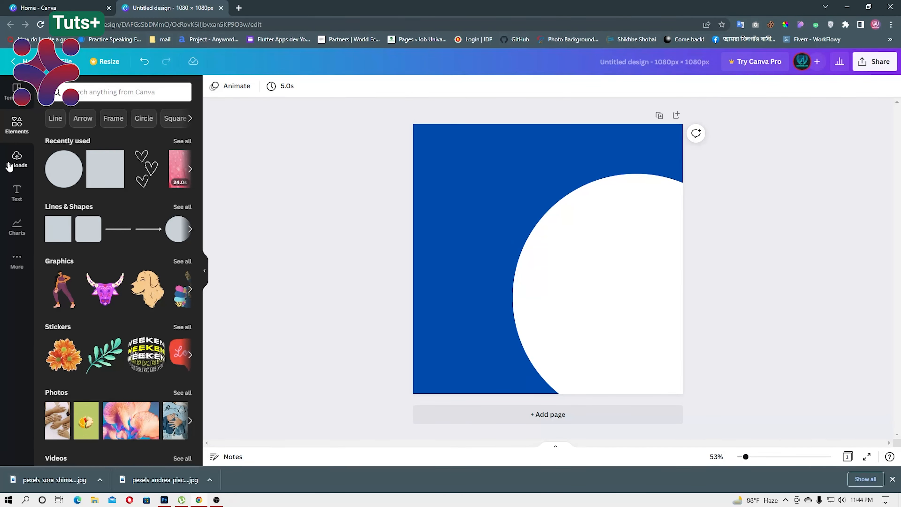
Upload the dftrhgytf image from the Desktop and add the cut-out of the woman to the page.
{"action": "left_click", "coordinate": [17, 159]}
{"action": "left_click", "coordinate": [103, 119]}
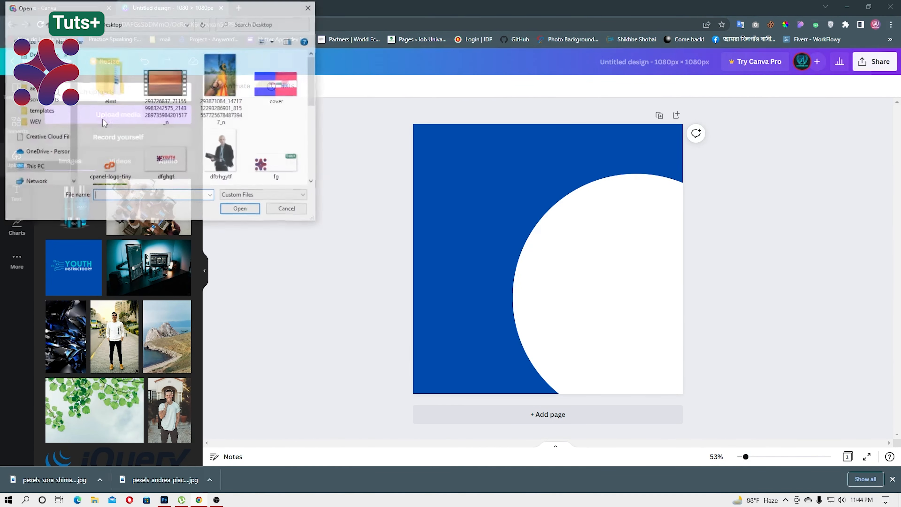
{"action": "left_click", "coordinate": [224, 162]}
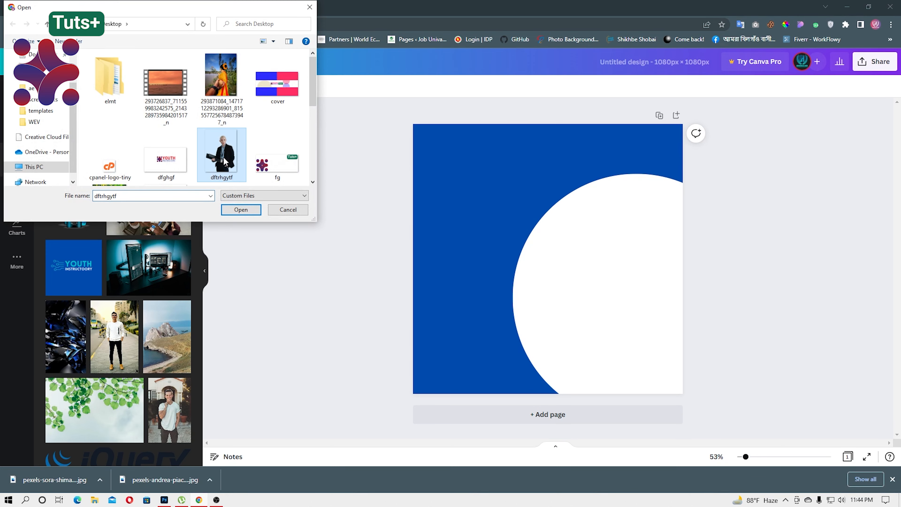
{"action": "left_click", "coordinate": [244, 214]}
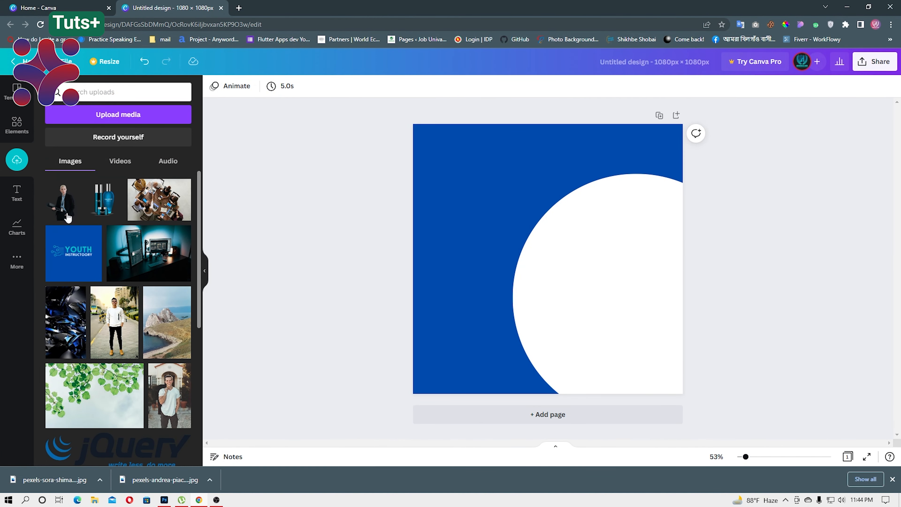
{"action": "left_click", "coordinate": [68, 217]}
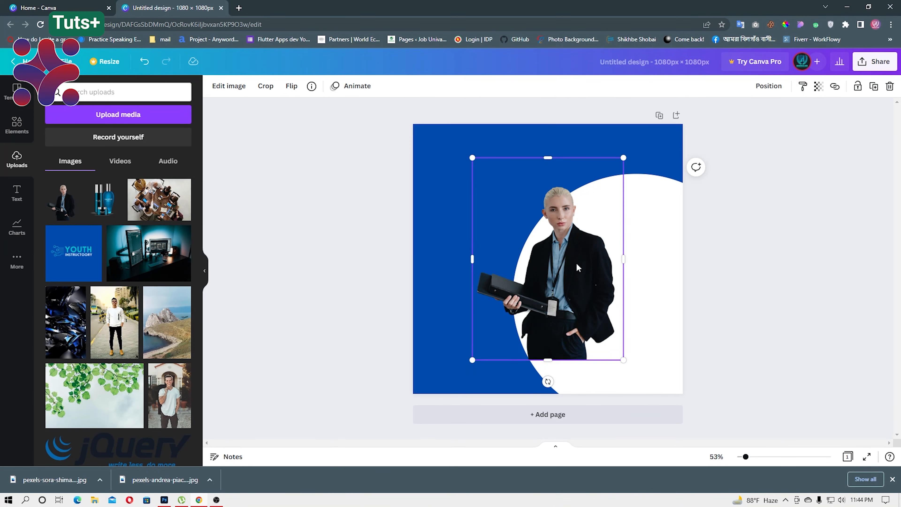
Enlarge the woman's image to slightly more than the page height and align it with the page's right edge over the white circle.
{"action": "left_click_drag", "start_coordinate": [578, 267], "coordinate": [654, 316]}
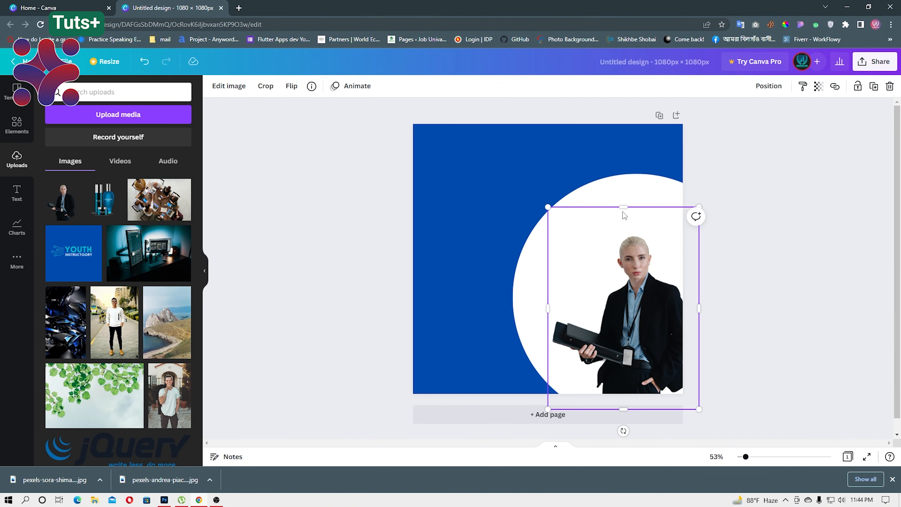
{"action": "left_click_drag", "start_coordinate": [622, 207], "coordinate": [621, 105]}
{"action": "left_click_drag", "start_coordinate": [653, 307], "coordinate": [641, 306]}
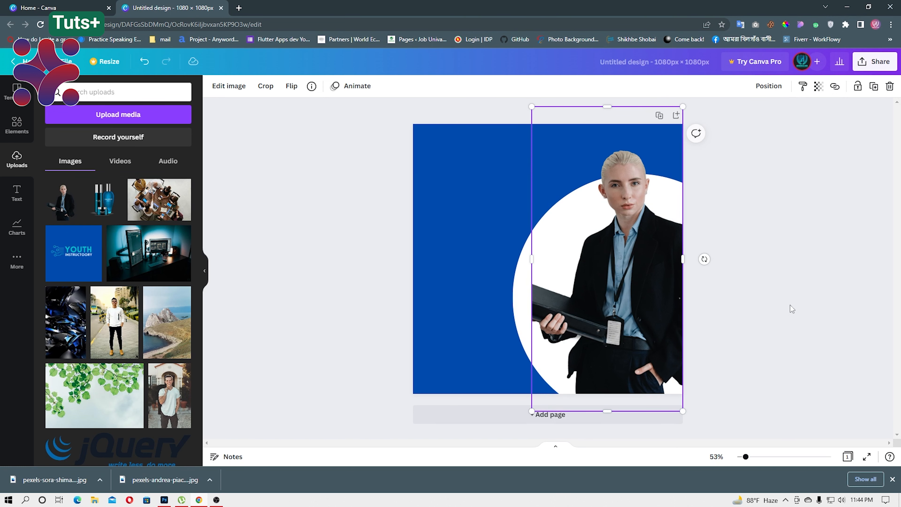
{"action": "left_click", "coordinate": [692, 298]}
Shift the white circle slightly down and to the right behind the woman.
{"action": "left_click", "coordinate": [561, 248]}
{"action": "left_click", "coordinate": [524, 277]}
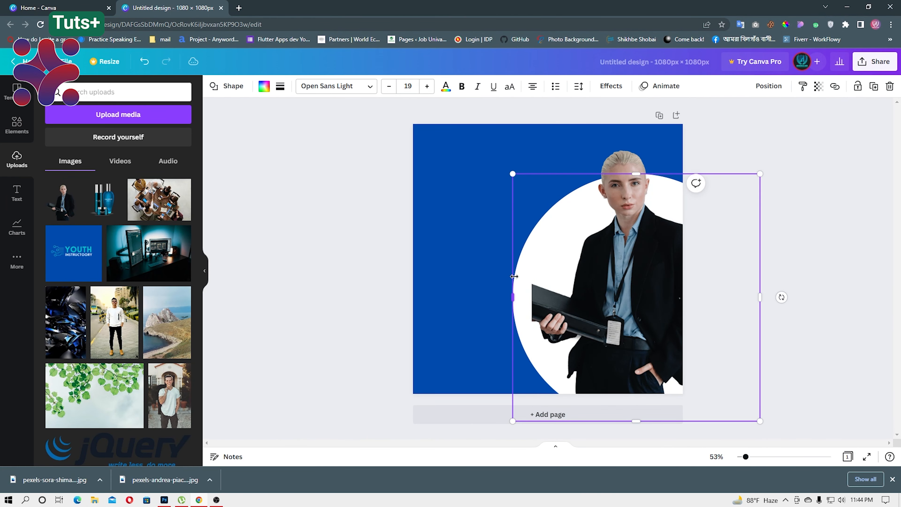
{"action": "left_click_drag", "start_coordinate": [524, 278], "coordinate": [535, 286]}
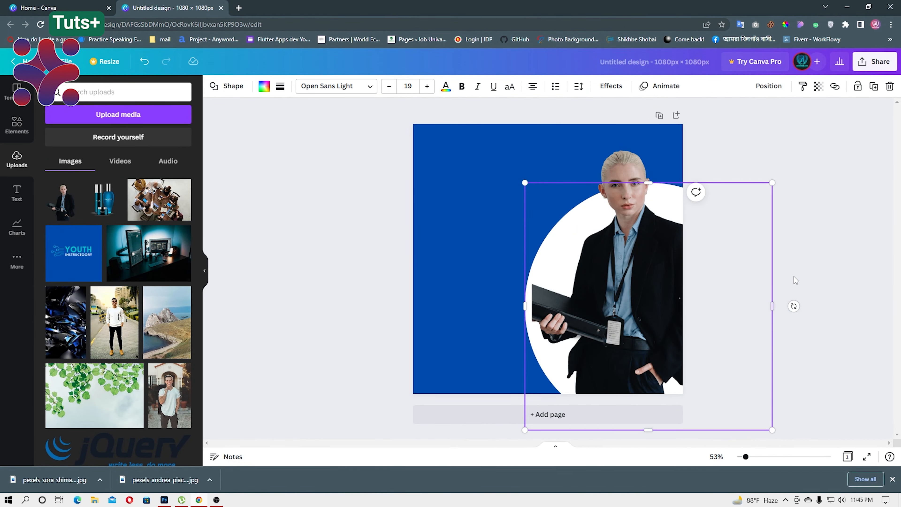
{"action": "left_click", "coordinate": [833, 263]}
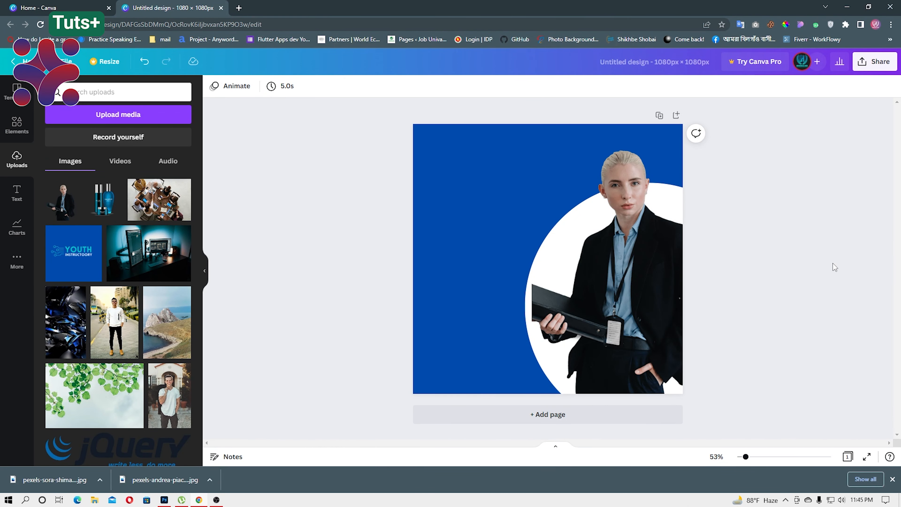
Open the client req text file from the desktop in Notepad, review the client's requirements and return to the Canva design.
{"action": "left_click", "coordinate": [847, 7]}
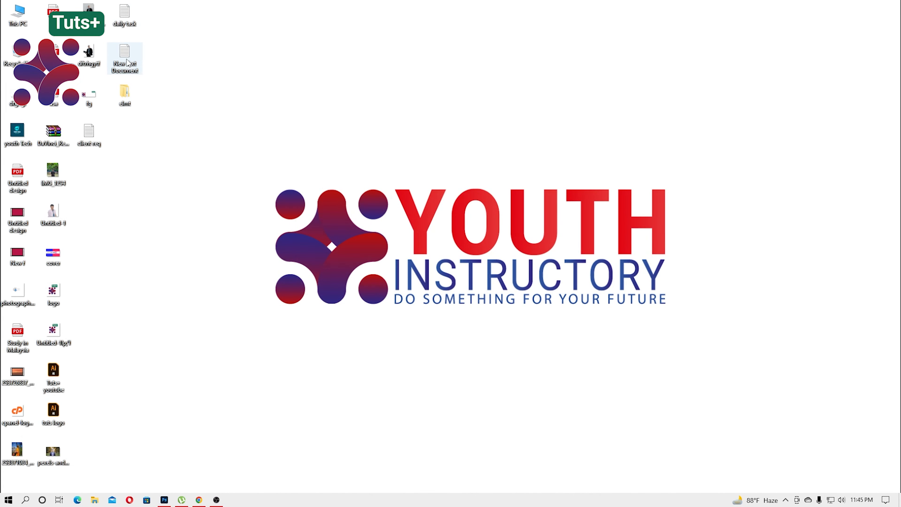
{"action": "double_click", "coordinate": [89, 132]}
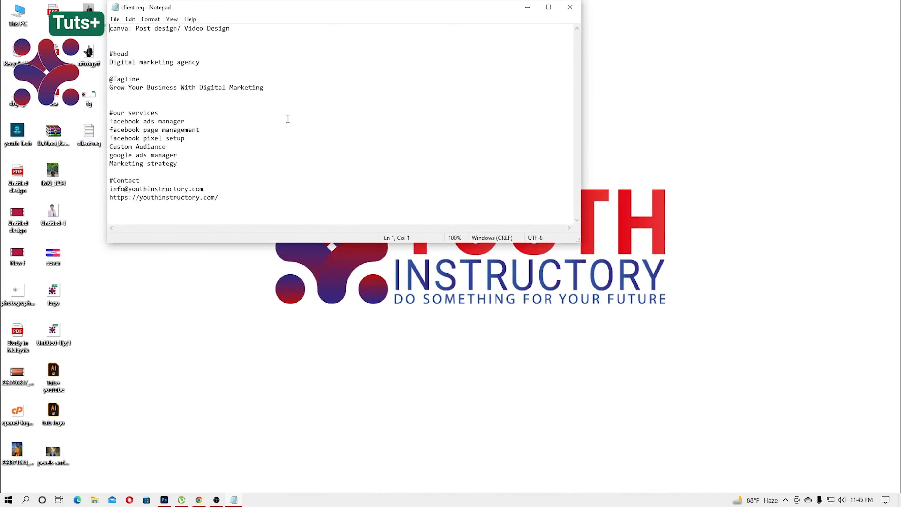
{"action": "left_click_drag", "start_coordinate": [289, 12], "coordinate": [524, 74]}
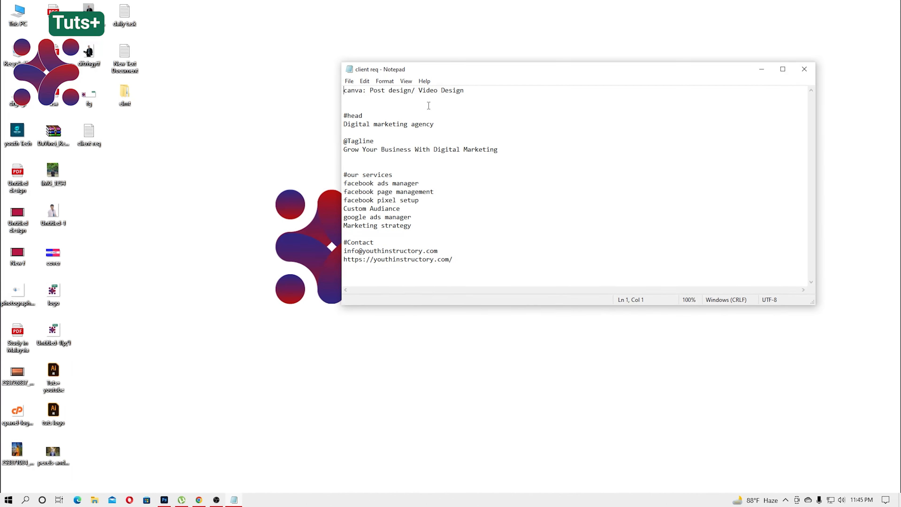
{"action": "left_click", "coordinate": [198, 499]}
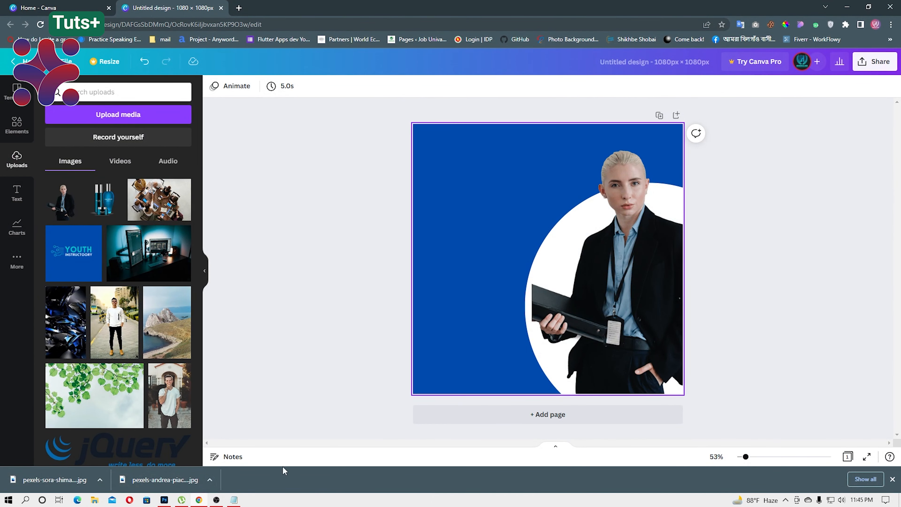
{"action": "left_click", "coordinate": [233, 500]}
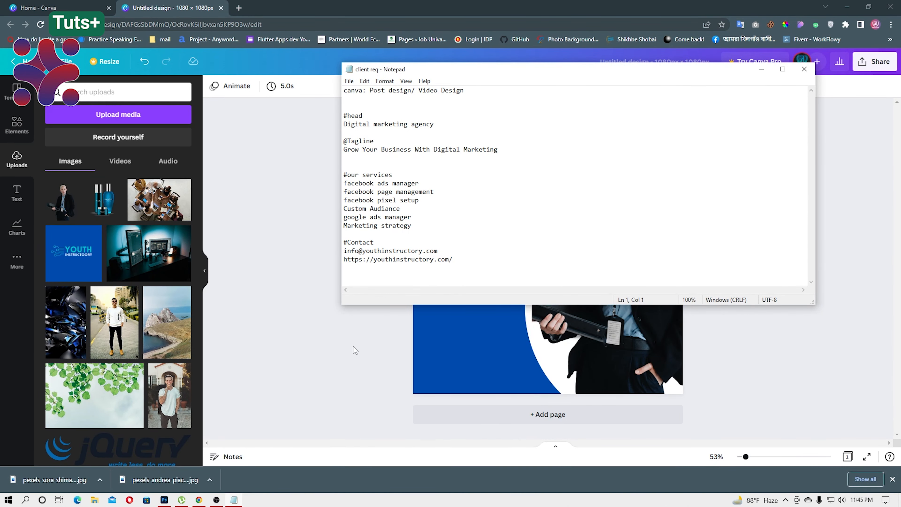
{"action": "left_click", "coordinate": [297, 254]}
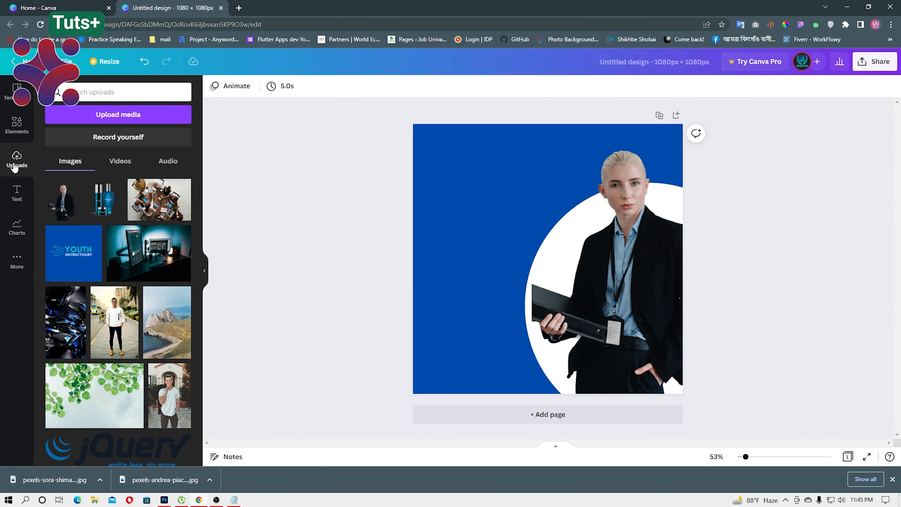
Upload the fg logo image from the Desktop and add it to the page.
{"action": "left_click", "coordinate": [91, 121]}
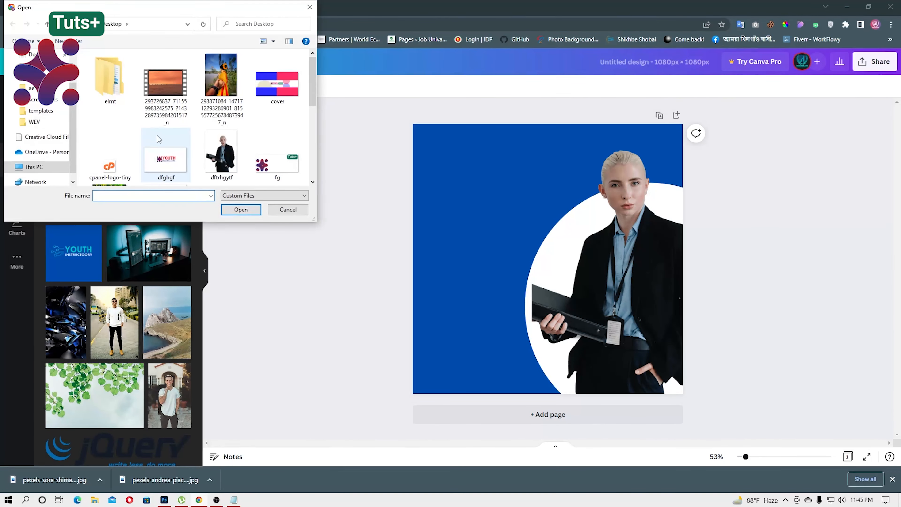
{"action": "left_click", "coordinate": [279, 177]}
{"action": "left_click", "coordinate": [240, 209]}
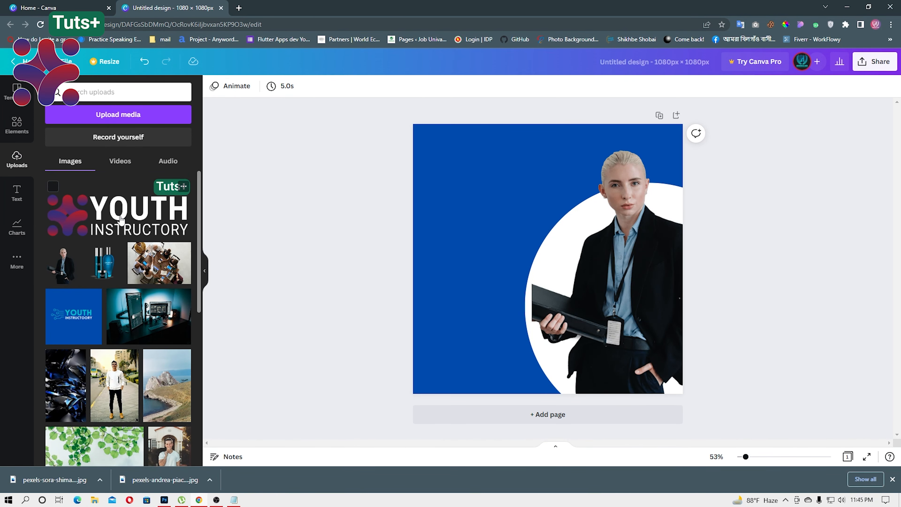
{"action": "left_click", "coordinate": [121, 219]}
Shrink the Youth Instructory logo to about a quarter of the page width and place it in the page's upper-left corner.
{"action": "left_click_drag", "start_coordinate": [521, 263], "coordinate": [485, 184]}
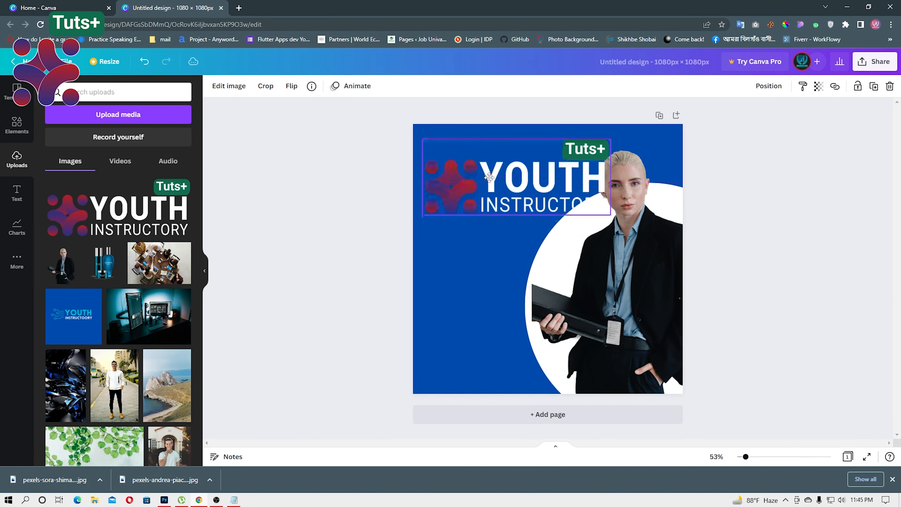
{"action": "left_click_drag", "start_coordinate": [607, 217], "coordinate": [461, 159]}
{"action": "left_click", "coordinate": [356, 173]}
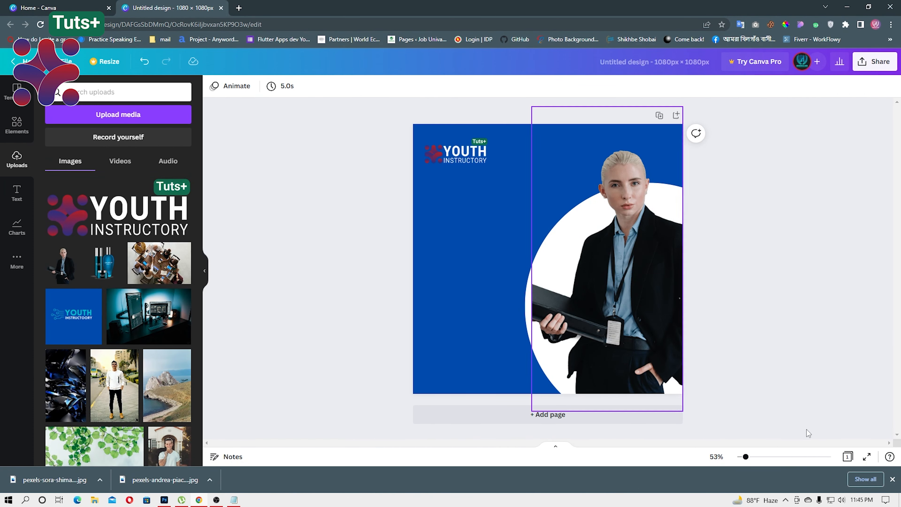
{"action": "left_click", "coordinate": [752, 456]}
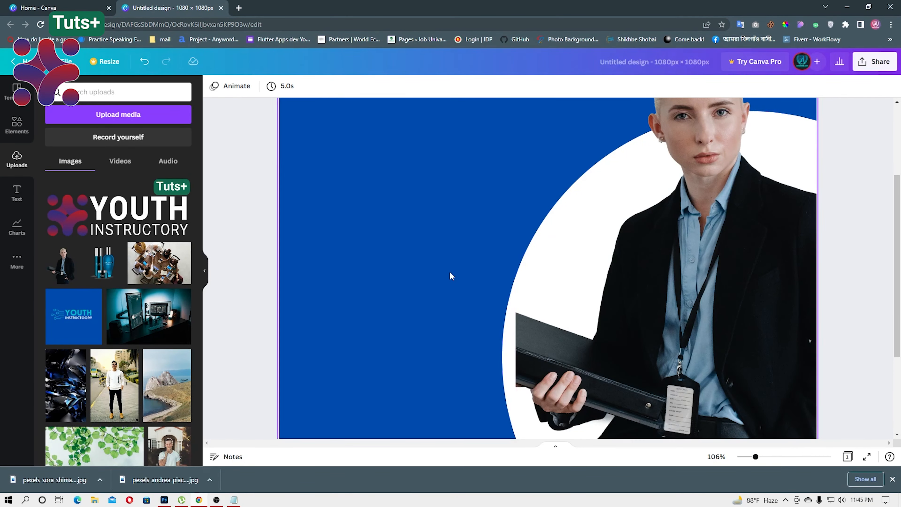
{"action": "scroll", "coordinate": [449, 271], "scroll_direction": "up", "scroll_amount": 4}
{"action": "left_click_drag", "start_coordinate": [366, 194], "coordinate": [372, 174]}
{"action": "left_click", "coordinate": [405, 116]}
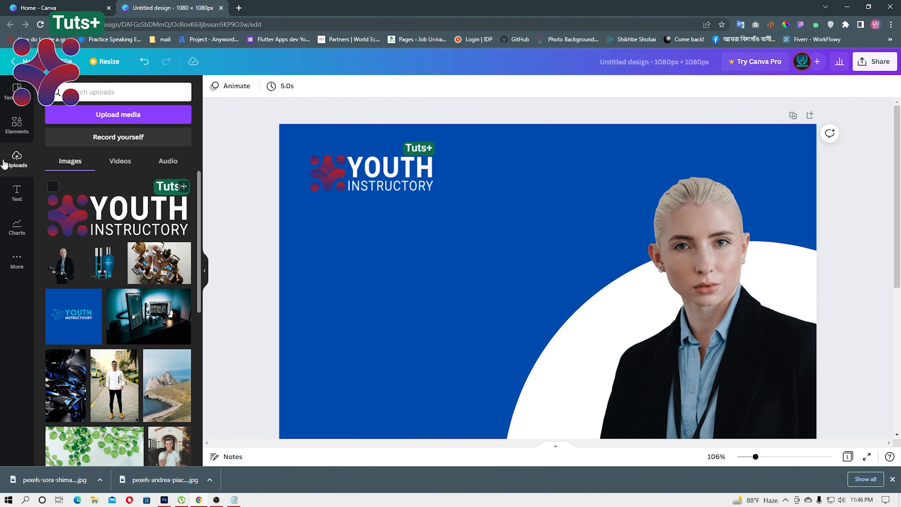
Add a circle shape, shrink it to slightly larger than the logo's icon and place it over the icon.
{"action": "left_click", "coordinate": [20, 132]}
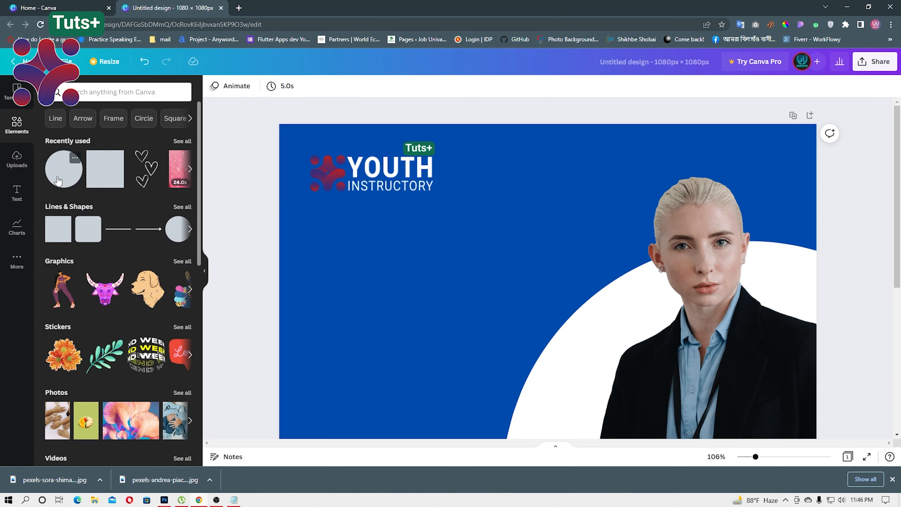
{"action": "left_click", "coordinate": [58, 181]}
{"action": "left_click_drag", "start_coordinate": [559, 404], "coordinate": [407, 281]}
{"action": "left_click_drag", "start_coordinate": [465, 344], "coordinate": [334, 181]}
Bring the logo in front of the small circle.
{"action": "left_click", "coordinate": [396, 179]}
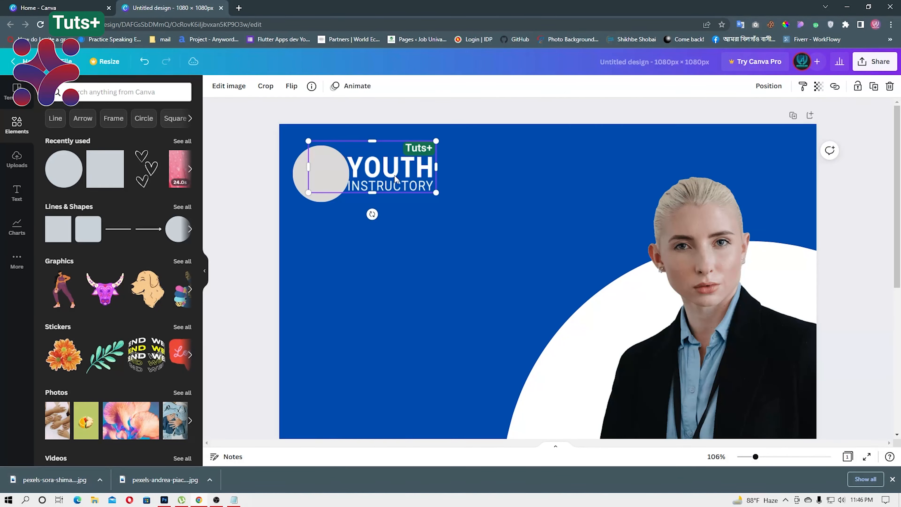
{"action": "right_click", "coordinate": [396, 179]}
{"action": "left_click", "coordinate": [432, 275]}
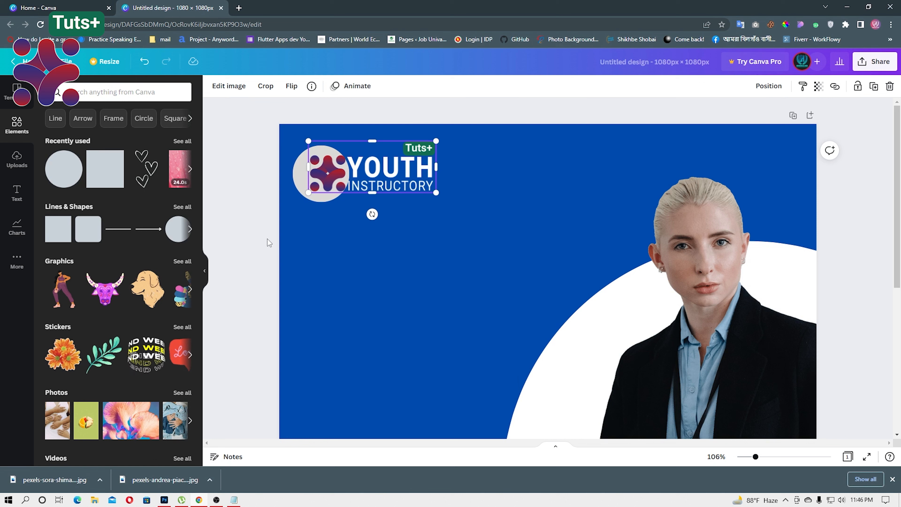
Recolour the small circle behind the logo icon to light blue #3F8BF1.
{"action": "left_click", "coordinate": [286, 189]}
{"action": "left_click", "coordinate": [294, 178]}
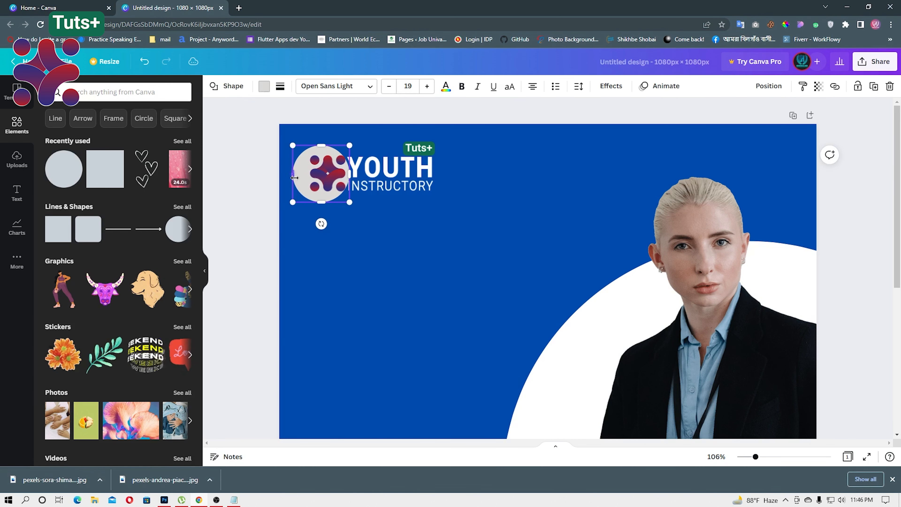
{"action": "left_click", "coordinate": [264, 87]}
{"action": "left_click", "coordinate": [131, 139]}
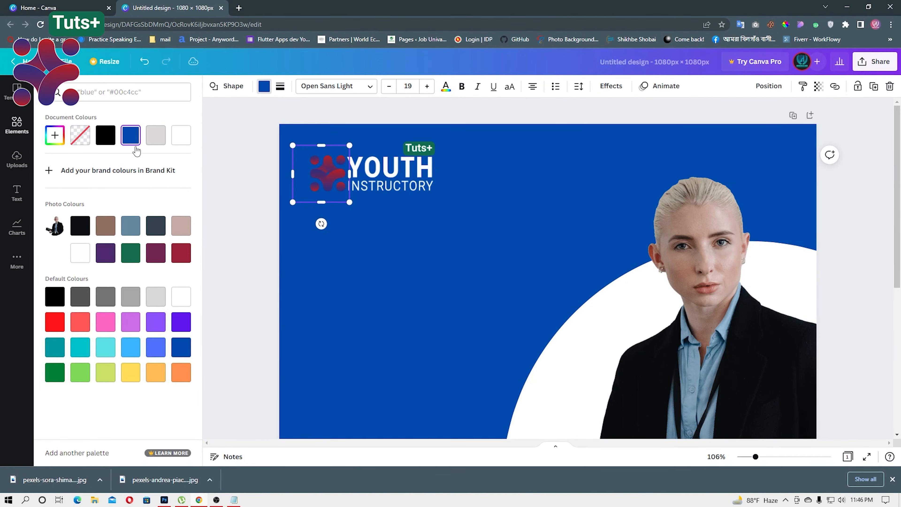
{"action": "left_click", "coordinate": [264, 87]}
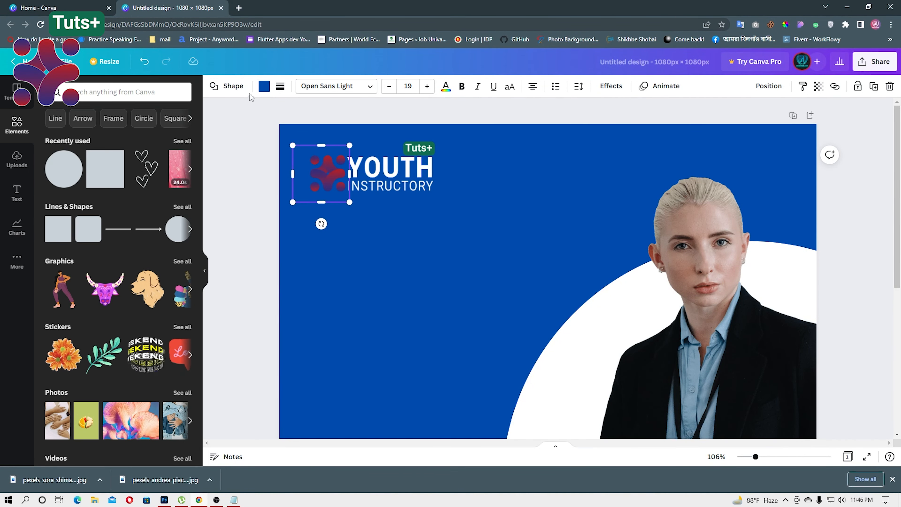
{"action": "left_click", "coordinate": [263, 87]}
{"action": "left_click", "coordinate": [54, 135]}
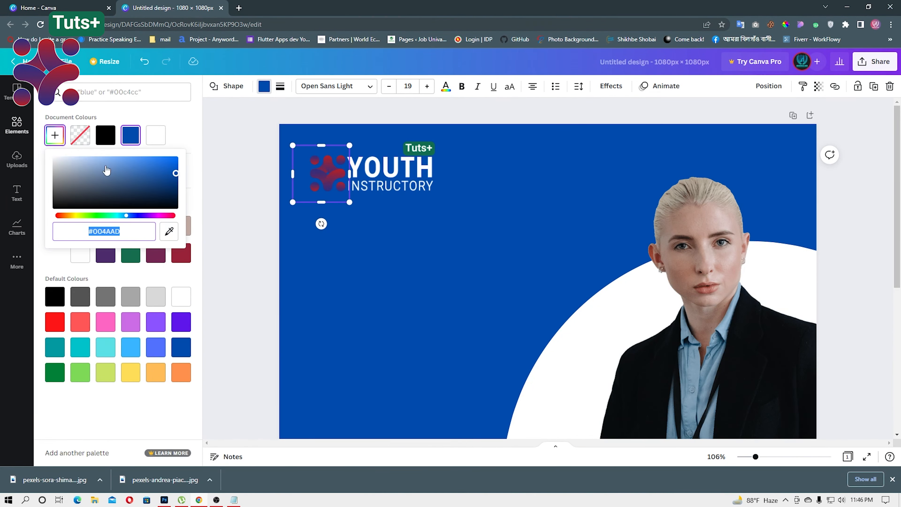
{"action": "mouse_move", "coordinate": [133, 169]}
{"action": "left_mouse_down"}
{"action": "mouse_move", "coordinate": [117, 159]}
{"action": "mouse_move", "coordinate": [115, 173]}
{"action": "mouse_move", "coordinate": [118, 159]}
{"action": "mouse_move", "coordinate": [144, 159]}
{"action": "left_mouse_up"}
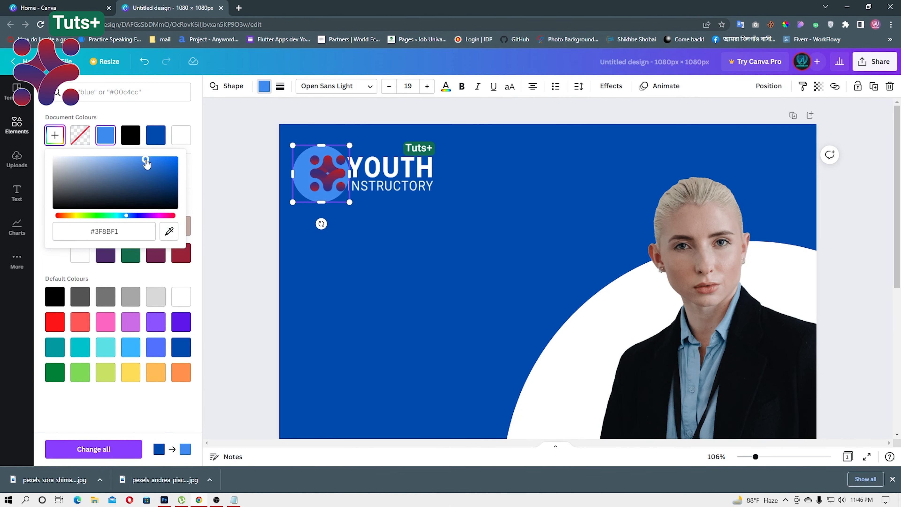
{"action": "left_click", "coordinate": [215, 156]}
Search the elements for geometric and add the wavy concentric-line graphic to the page.
{"action": "scroll", "coordinate": [501, 262], "scroll_direction": "down", "scroll_amount": 5}
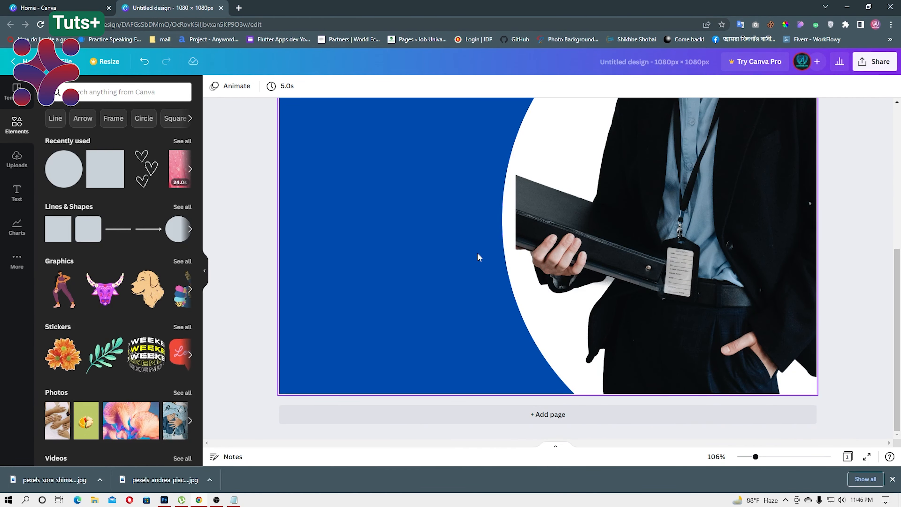
{"action": "left_click_drag", "start_coordinate": [755, 457], "coordinate": [746, 457]}
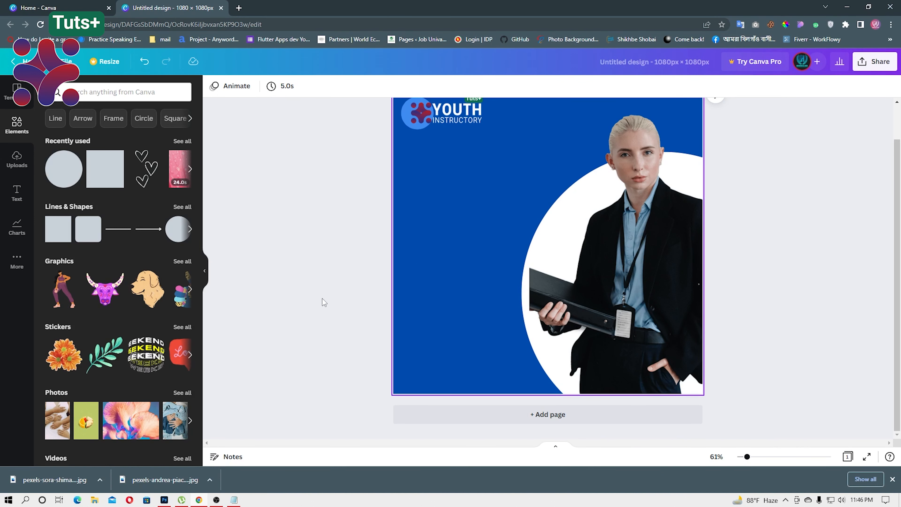
{"action": "left_click", "coordinate": [82, 93]}
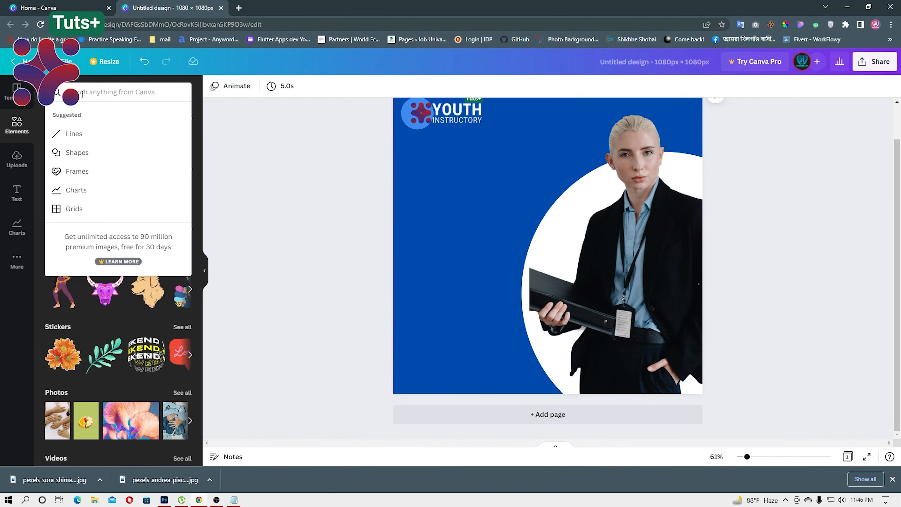
{"action": "type", "text": "ge"}
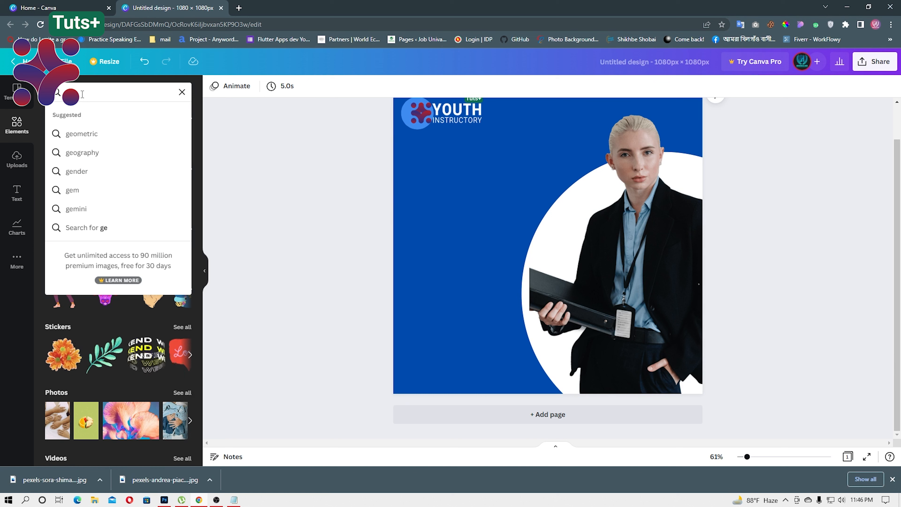
{"action": "left_click", "coordinate": [103, 141]}
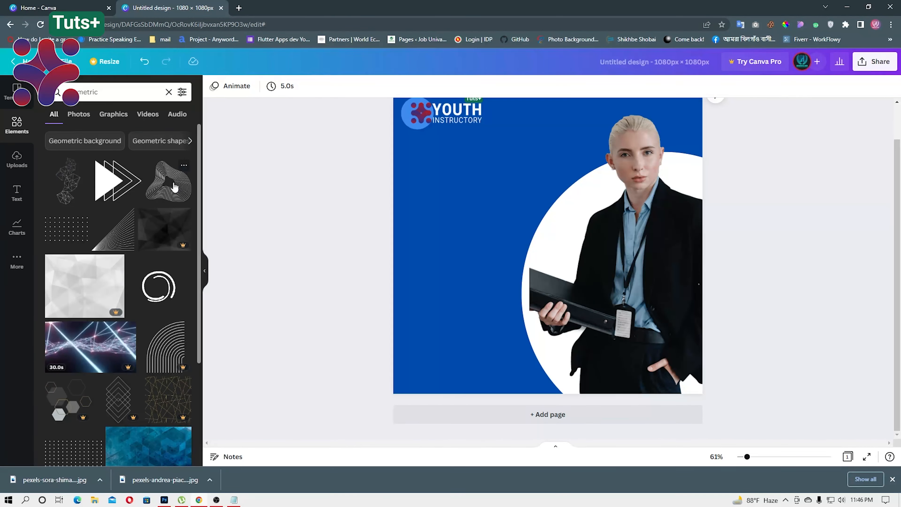
{"action": "left_click", "coordinate": [174, 187]}
Enlarge the wavy line graphic to about twice its size and move it partly off the page's lower-left corner.
{"action": "left_click_drag", "start_coordinate": [542, 219], "coordinate": [444, 242]}
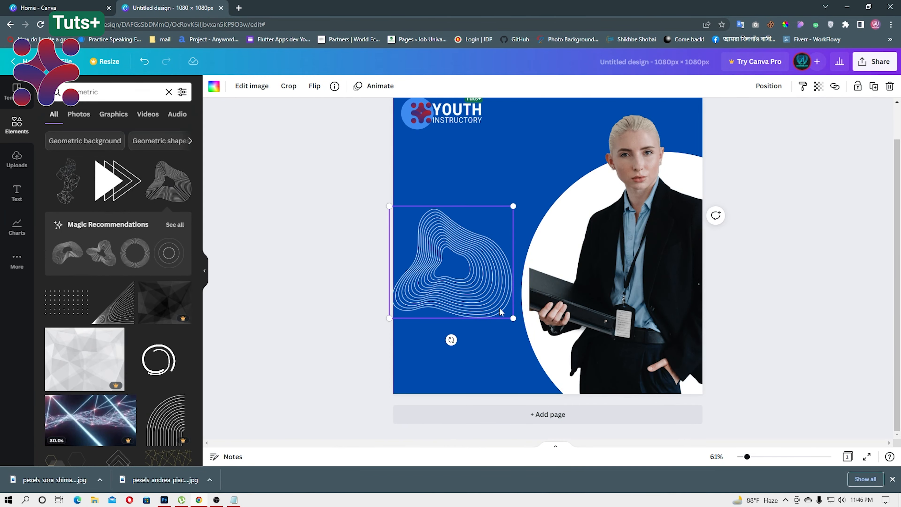
{"action": "left_click_drag", "start_coordinate": [513, 315], "coordinate": [633, 426]}
{"action": "mouse_move", "coordinate": [512, 352]}
{"action": "left_mouse_down"}
{"action": "mouse_move", "coordinate": [420, 387]}
{"action": "mouse_move", "coordinate": [402, 374]}
{"action": "mouse_move", "coordinate": [404, 385]}
{"action": "left_mouse_up"}
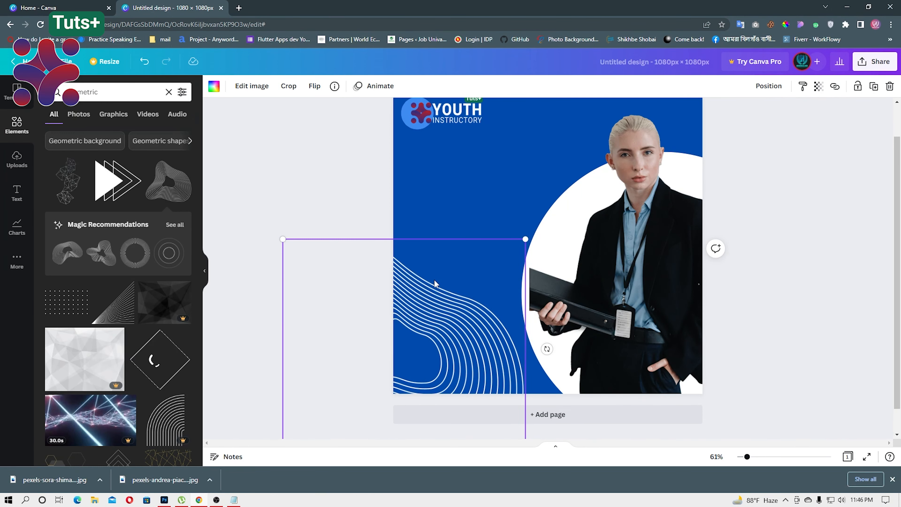
{"action": "left_click", "coordinate": [412, 227]}
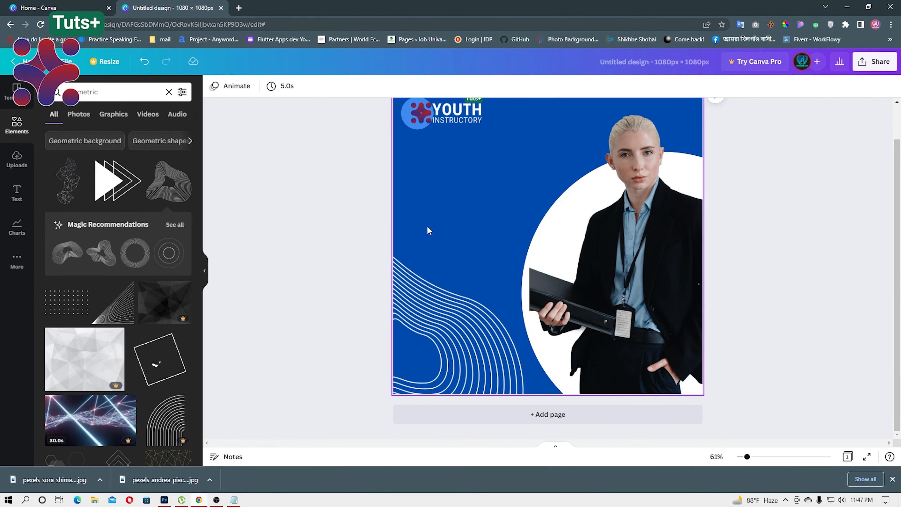
Recolour the wavy line graphic from a custom colour to a light blue.
{"action": "left_click", "coordinate": [446, 353]}
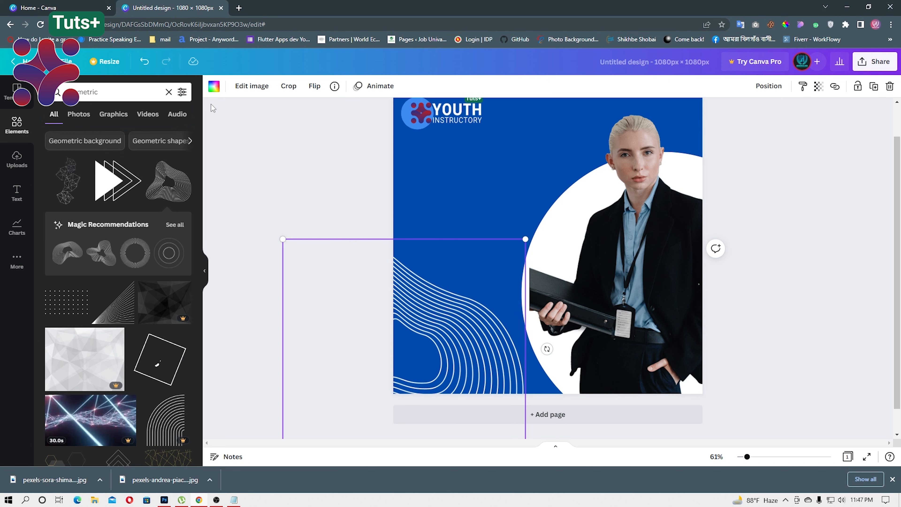
{"action": "left_click", "coordinate": [214, 86]}
{"action": "left_click", "coordinate": [106, 136]}
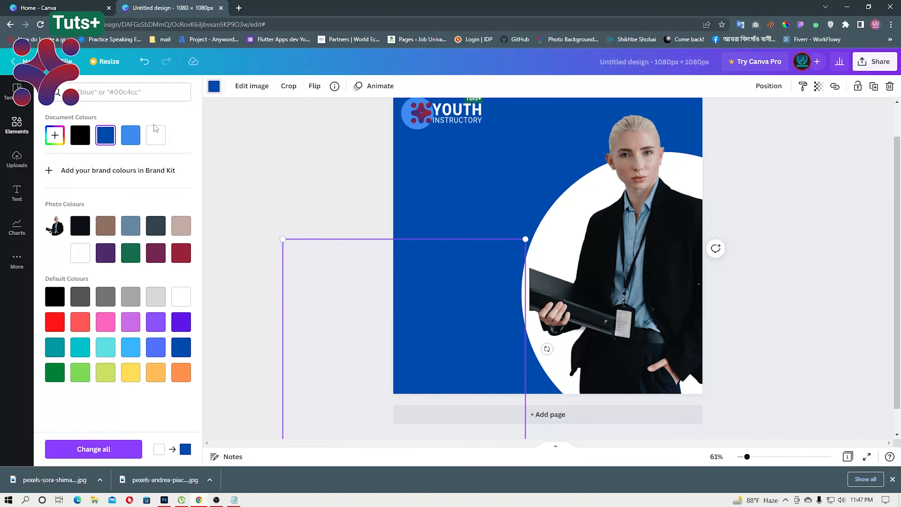
{"action": "left_click", "coordinate": [214, 89]}
{"action": "left_click", "coordinate": [214, 90]}
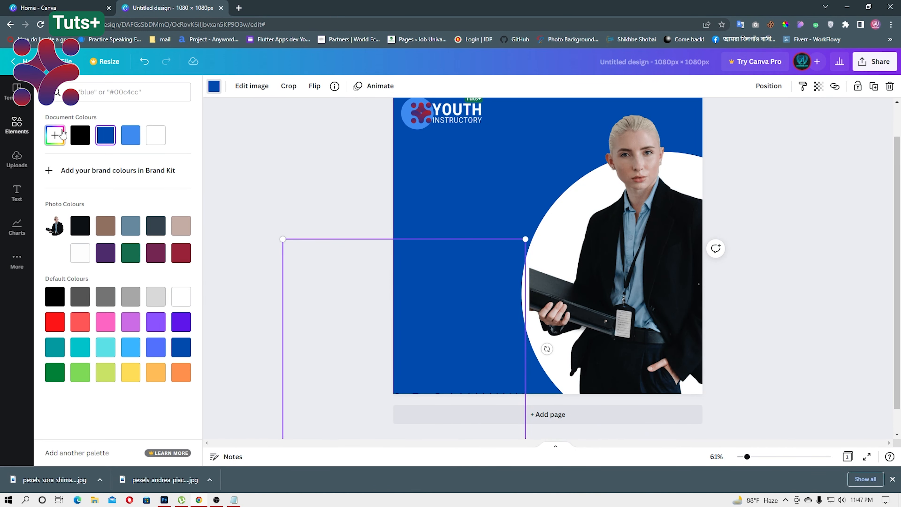
{"action": "left_click", "coordinate": [55, 135]}
{"action": "left_click", "coordinate": [121, 159]}
{"action": "left_click_drag", "start_coordinate": [121, 159], "coordinate": [117, 160]}
{"action": "left_click", "coordinate": [296, 196]}
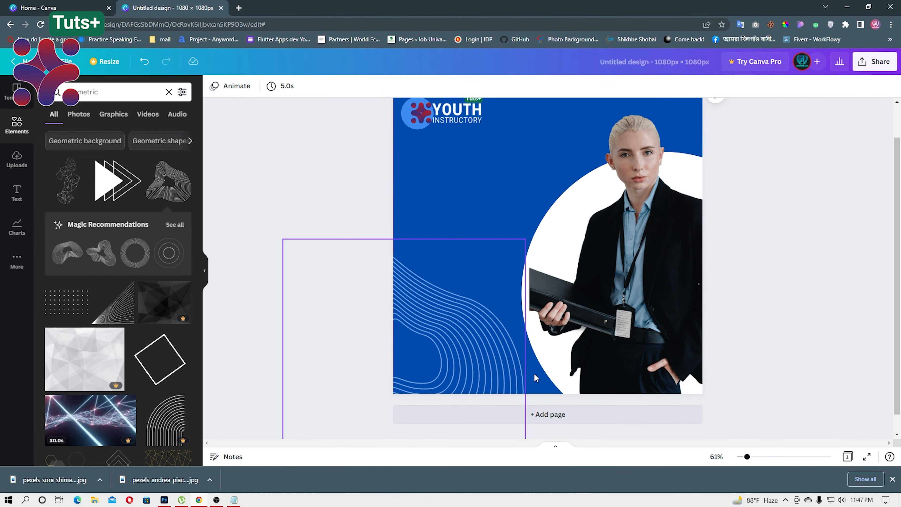
{"action": "left_click", "coordinate": [479, 363]}
{"action": "left_click", "coordinate": [333, 200]}
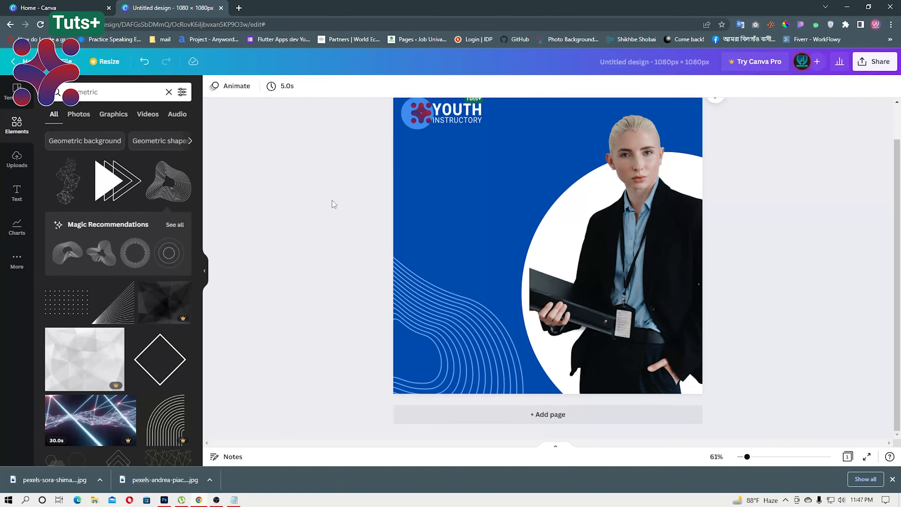
Copy the heading Digital marketing agency from the client req file in Notepad and return to the Canva design.
{"action": "scroll", "coordinate": [334, 200], "scroll_direction": "up", "scroll_amount": 1}
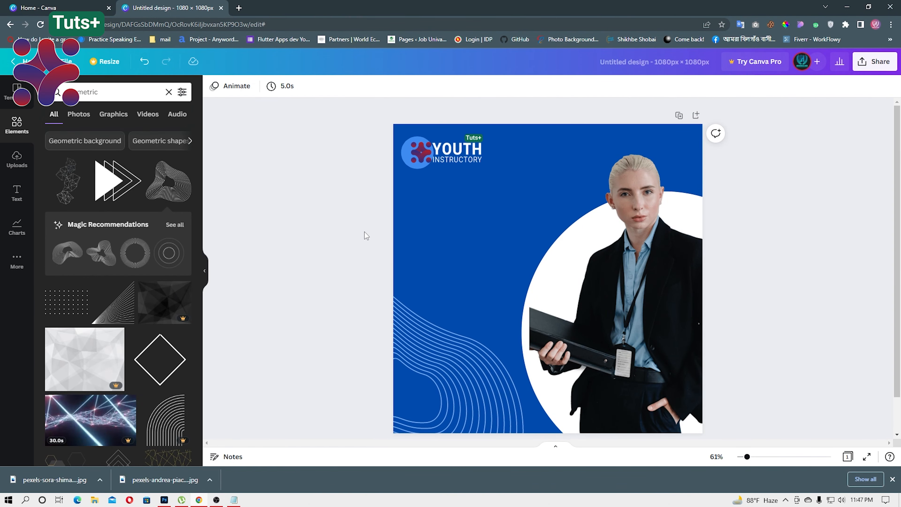
{"action": "left_click", "coordinate": [234, 500]}
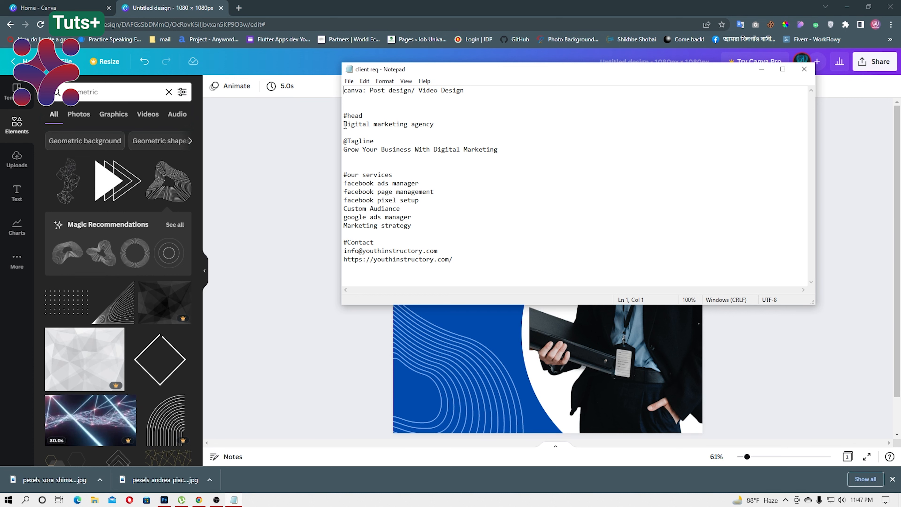
{"action": "left_click_drag", "start_coordinate": [344, 124], "coordinate": [434, 124]}
{"action": "right_click", "coordinate": [419, 125]}
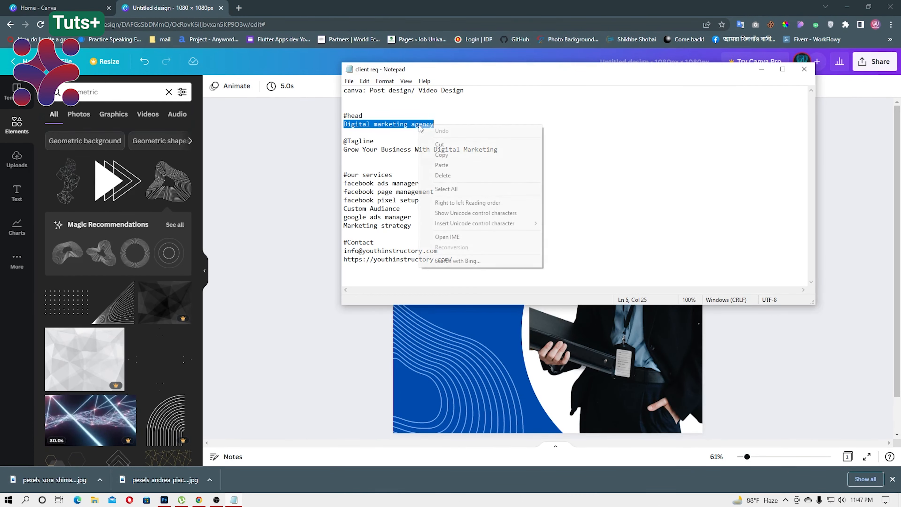
{"action": "left_click", "coordinate": [441, 155]}
{"action": "key", "text": "alt+Tab"}
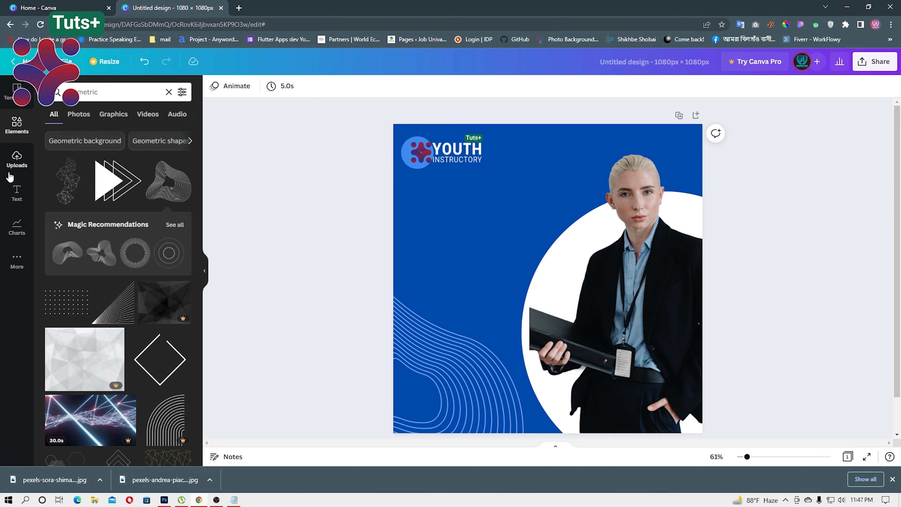
Add a heading text box and move it to just below the logo.
{"action": "left_click", "coordinate": [16, 193]}
{"action": "left_click", "coordinate": [89, 135]}
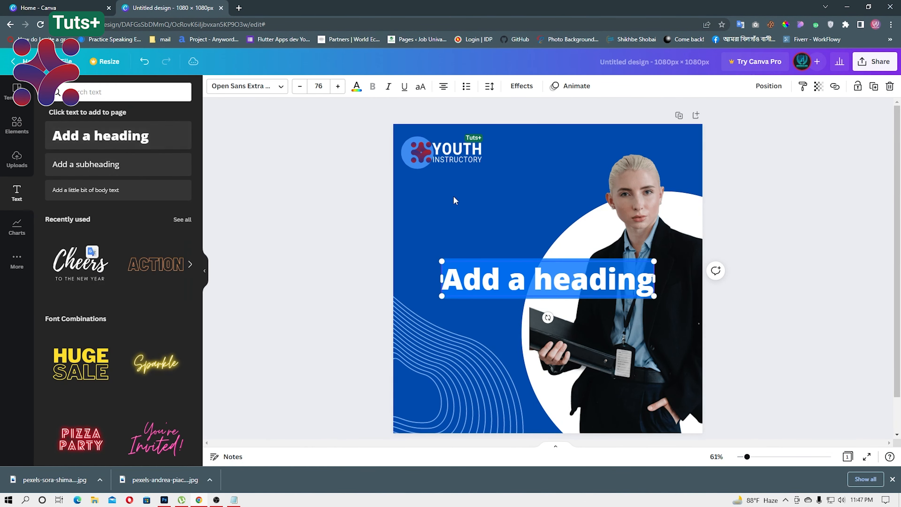
{"action": "left_click", "coordinate": [313, 250]}
{"action": "left_click", "coordinate": [574, 287]}
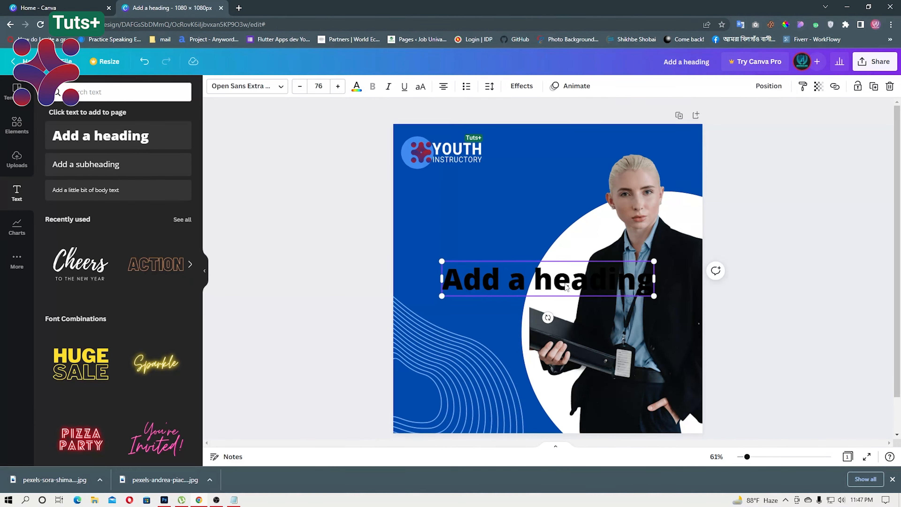
{"action": "left_click_drag", "start_coordinate": [565, 284], "coordinate": [564, 279]}
{"action": "left_click", "coordinate": [322, 275]}
{"action": "left_click", "coordinate": [496, 283]}
{"action": "left_click_drag", "start_coordinate": [496, 283], "coordinate": [457, 195]}
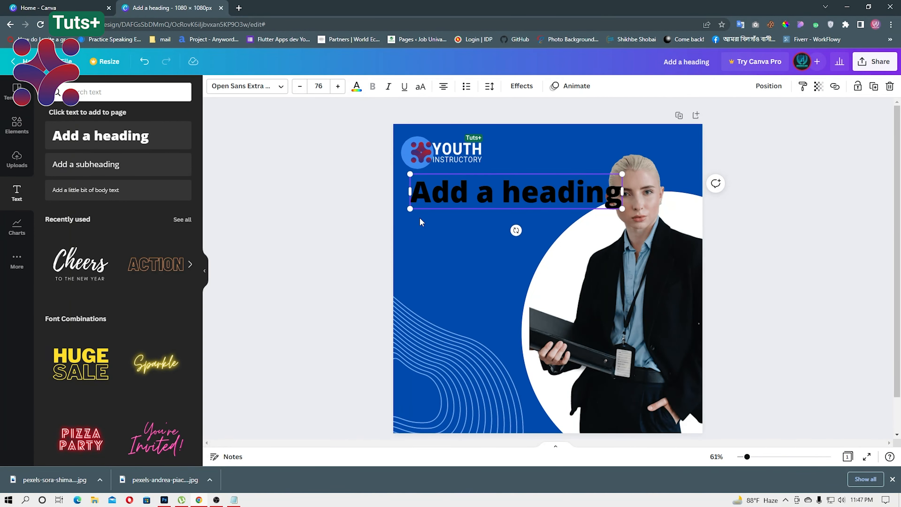
Replace the placeholder text in the heading box with the copied text "Digital marketing agency".
{"action": "double_click", "coordinate": [465, 195]}
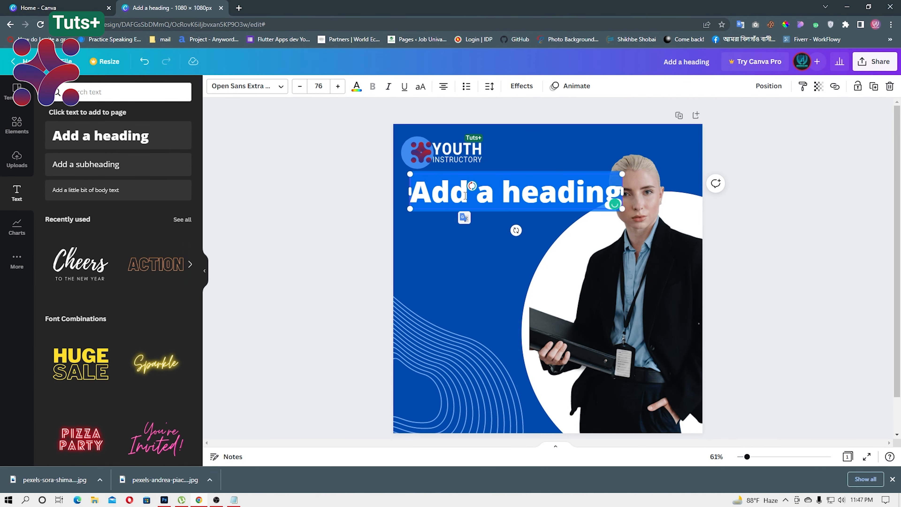
{"action": "key", "text": "ctrl+v"}
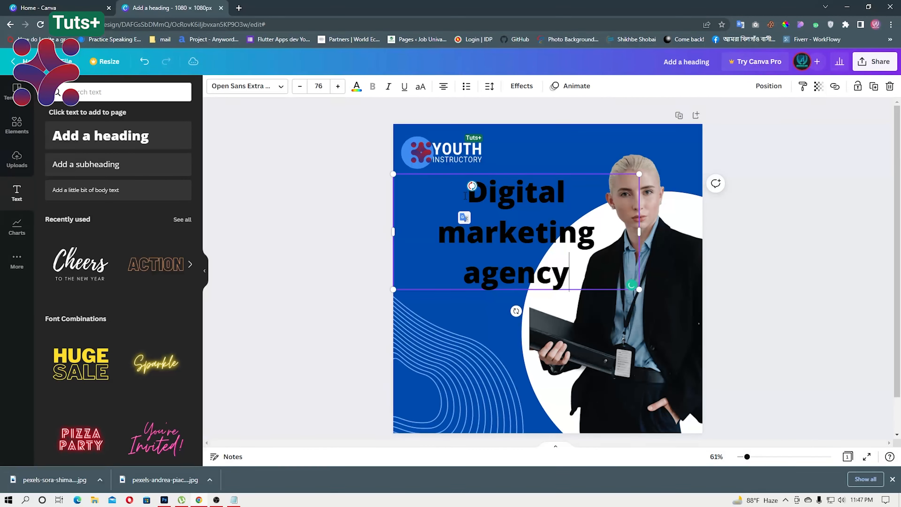
{"action": "left_click", "coordinate": [339, 202]}
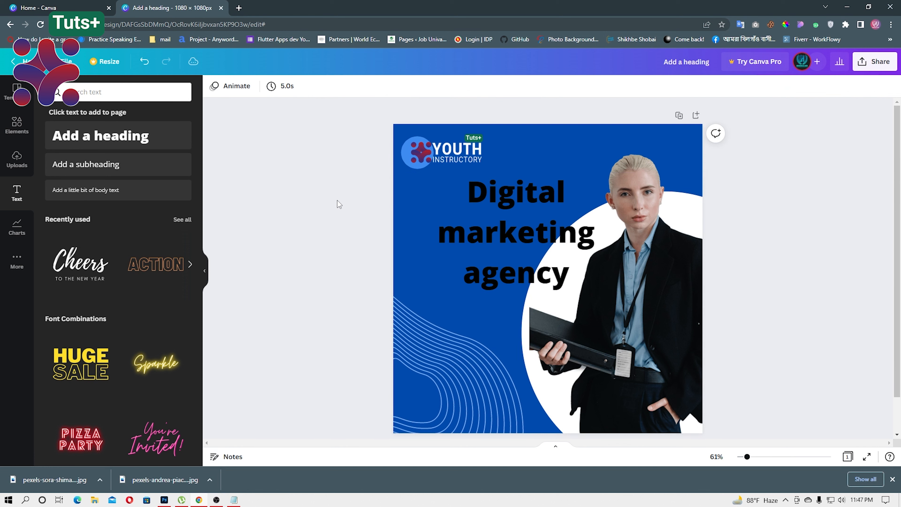
Left-align the heading text and move its box below the logo, lining up its left edge with the logo's.
{"action": "left_click", "coordinate": [522, 209]}
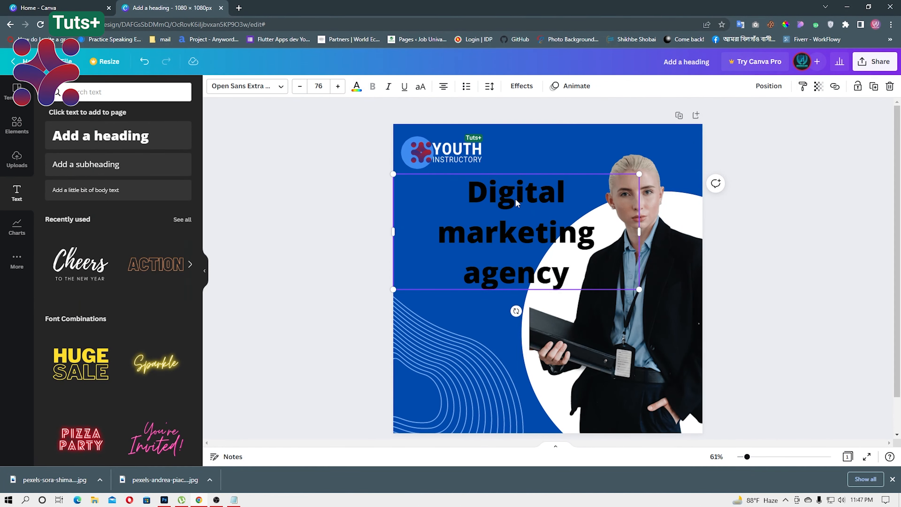
{"action": "left_click_drag", "start_coordinate": [512, 195], "coordinate": [492, 196]}
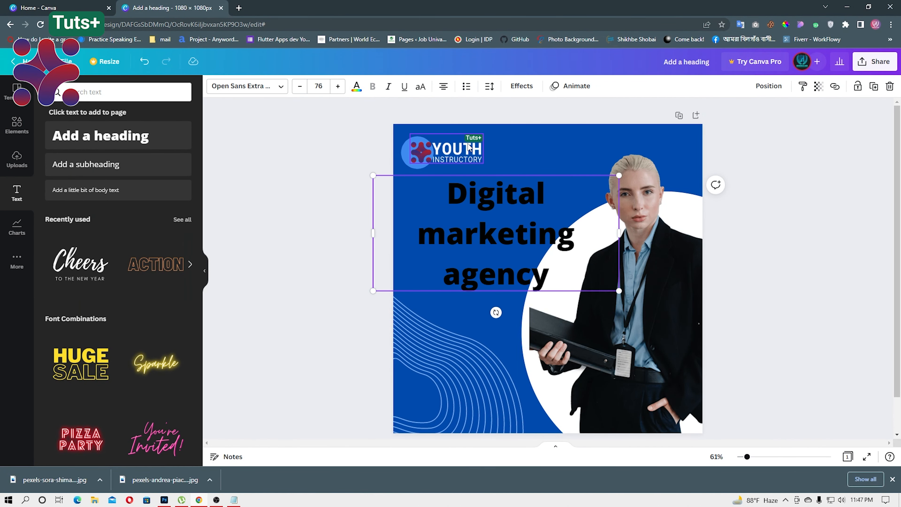
{"action": "left_click", "coordinate": [443, 86]}
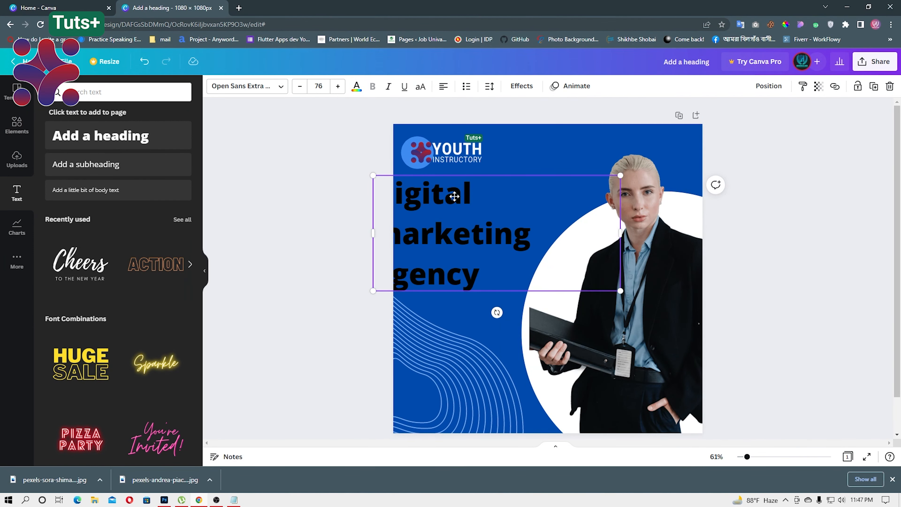
{"action": "left_click_drag", "start_coordinate": [454, 196], "coordinate": [479, 196]}
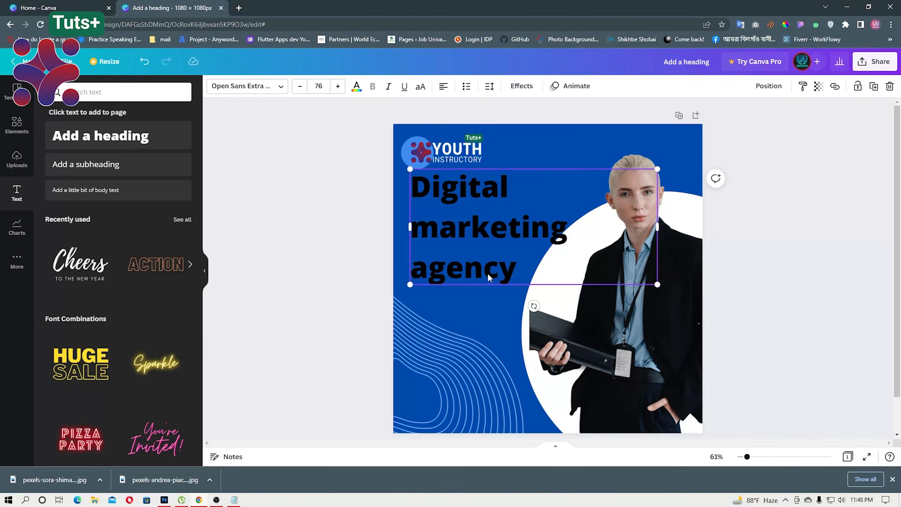
Set the line spacing of the Digital marketing agency heading to 1.07.
{"action": "left_click", "coordinate": [489, 86]}
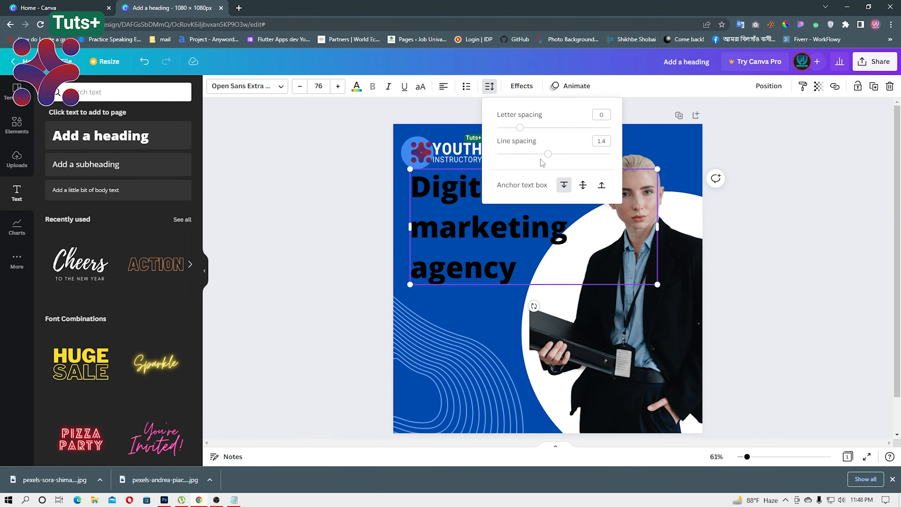
{"action": "left_click_drag", "start_coordinate": [549, 158], "coordinate": [530, 158]}
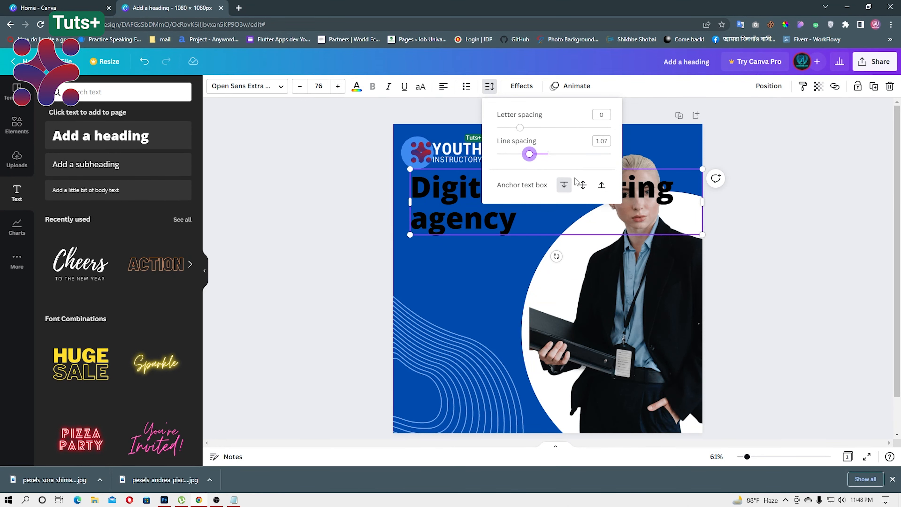